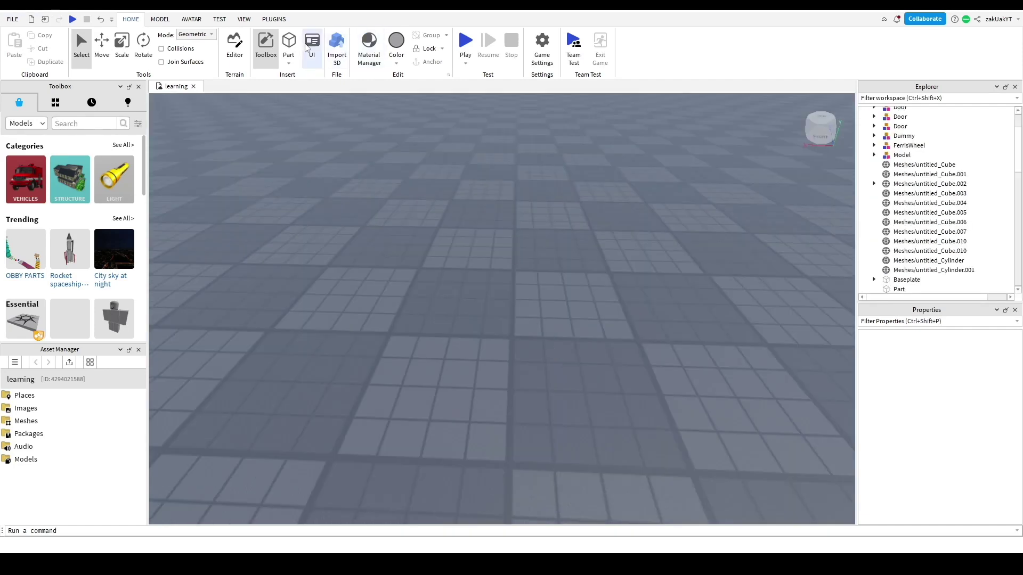
- Insert a block part and the R6 Roblox dummy from the toolbox, positioning the two one behind the other
{"action": "left_click", "coordinate": [288, 43]}
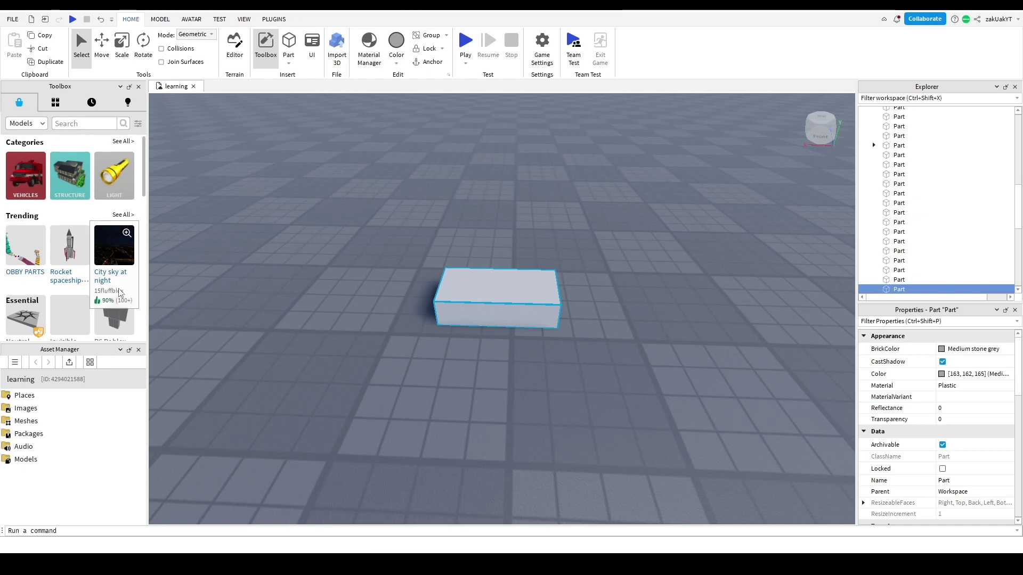
{"action": "scroll", "coordinate": [117, 238], "scroll_direction": "down", "scroll_amount": 3}
{"action": "left_click", "coordinate": [117, 241]}
{"action": "left_click_drag", "start_coordinate": [444, 274], "coordinate": [489, 271]}
- Scale the block into a smaller flat slab in front of the dummy as a stand base
{"action": "left_click", "coordinate": [491, 304]}
{"action": "left_click", "coordinate": [122, 47]}
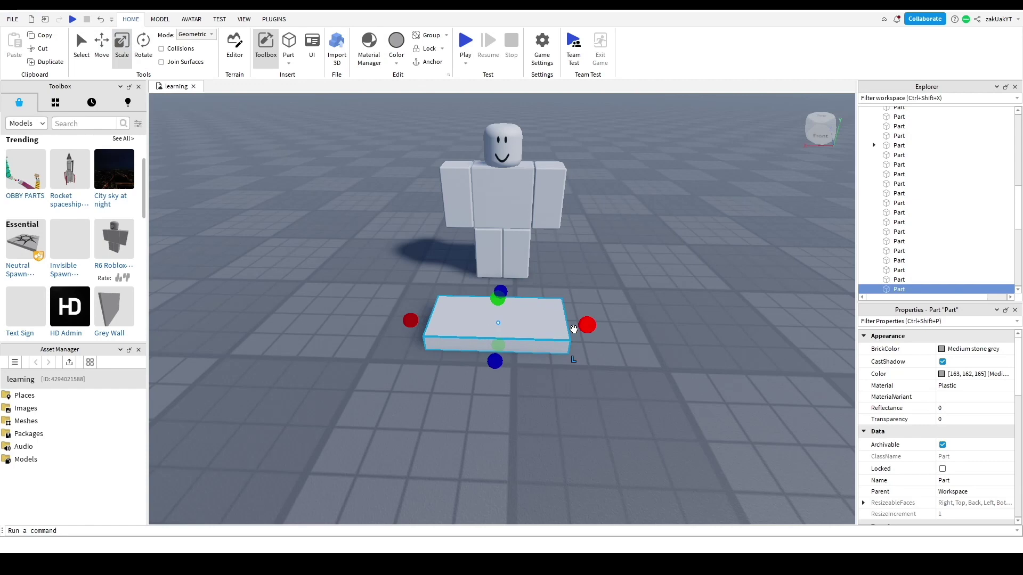
{"action": "scroll", "coordinate": [383, 338], "scroll_direction": "up", "scroll_amount": 5}
{"action": "left_click_drag", "start_coordinate": [433, 346], "coordinate": [472, 346]}
{"action": "left_click_drag", "start_coordinate": [509, 256], "coordinate": [500, 268]}
{"action": "left_click_drag", "start_coordinate": [368, 307], "coordinate": [406, 308]}
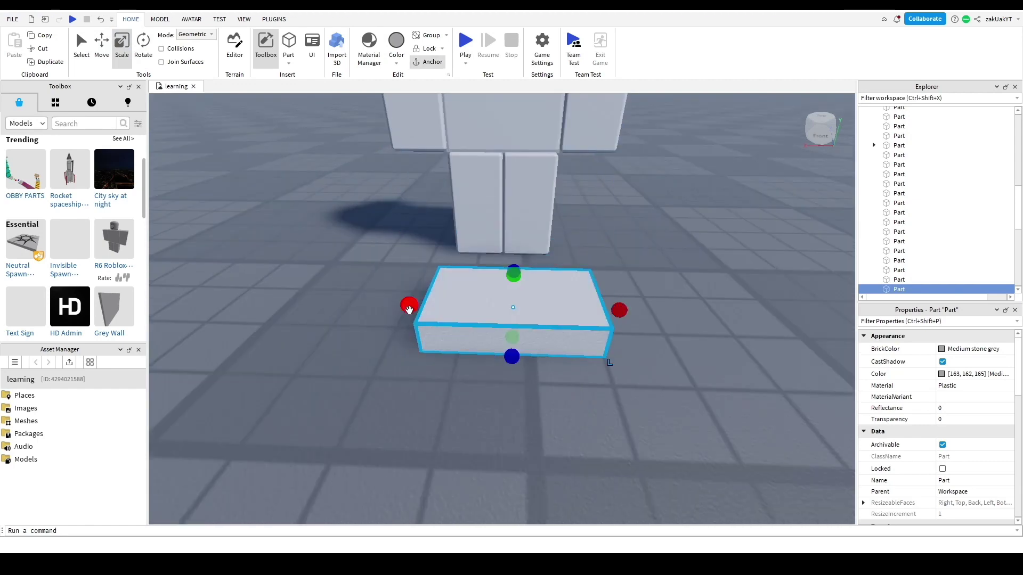
{"action": "left_click_drag", "start_coordinate": [512, 260], "coordinate": [512, 271]}
{"action": "left_click_drag", "start_coordinate": [412, 319], "coordinate": [383, 320]}
{"action": "left_click_drag", "start_coordinate": [492, 355], "coordinate": [491, 374]}
{"action": "scroll", "coordinate": [530, 331], "scroll_direction": "down", "scroll_amount": 3}
{"action": "right_click_drag", "start_coordinate": [529, 348], "coordinate": [531, 334]}
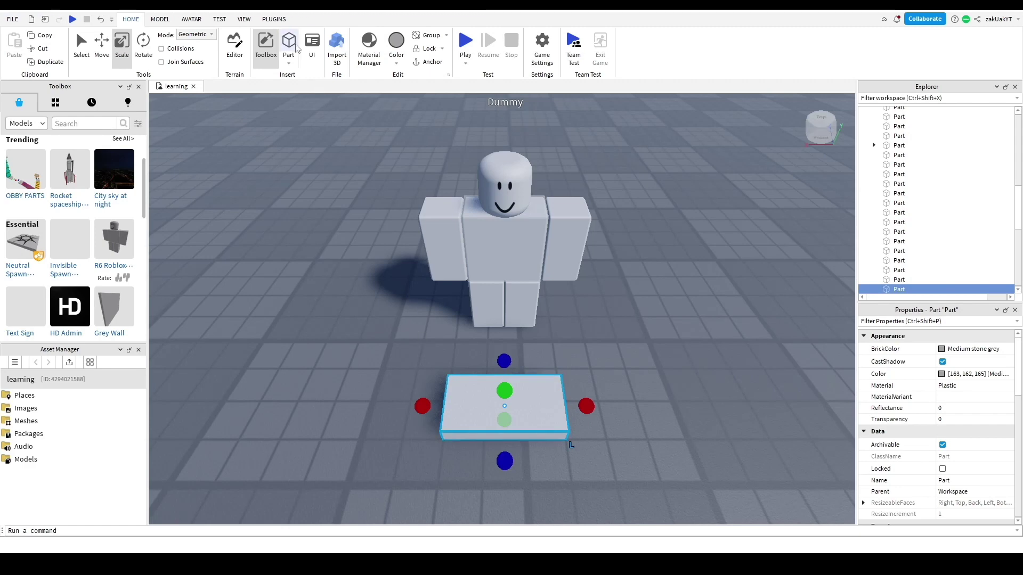
- Insert a second block on the base slab and scale down its width and depth into a narrow upright post
{"action": "left_click", "coordinate": [298, 49]}
{"action": "left_click_drag", "start_coordinate": [506, 175], "coordinate": [483, 430]}
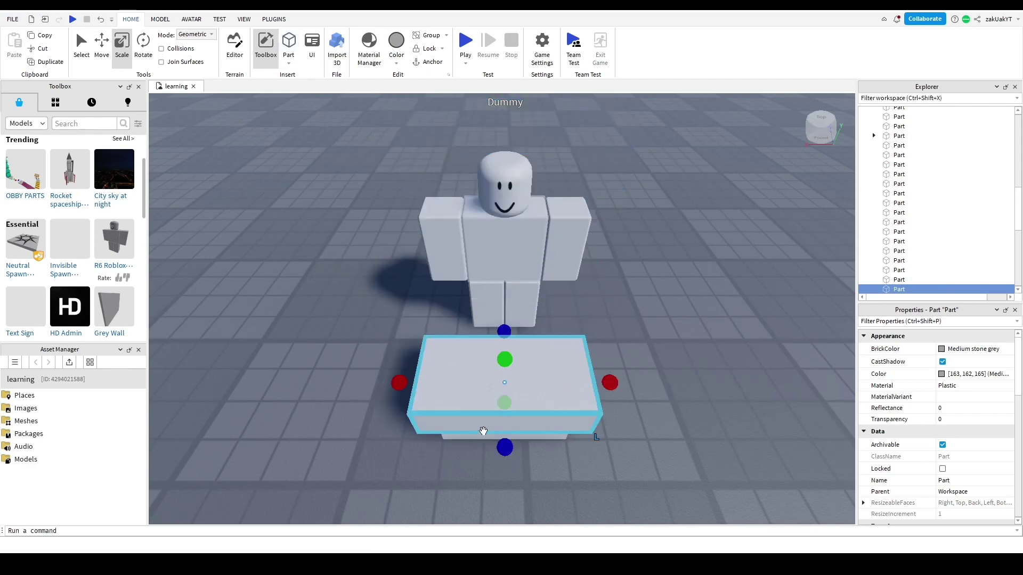
{"action": "left_click_drag", "start_coordinate": [610, 382], "coordinate": [548, 383]}
{"action": "left_click_drag", "start_coordinate": [398, 383], "coordinate": [462, 387]}
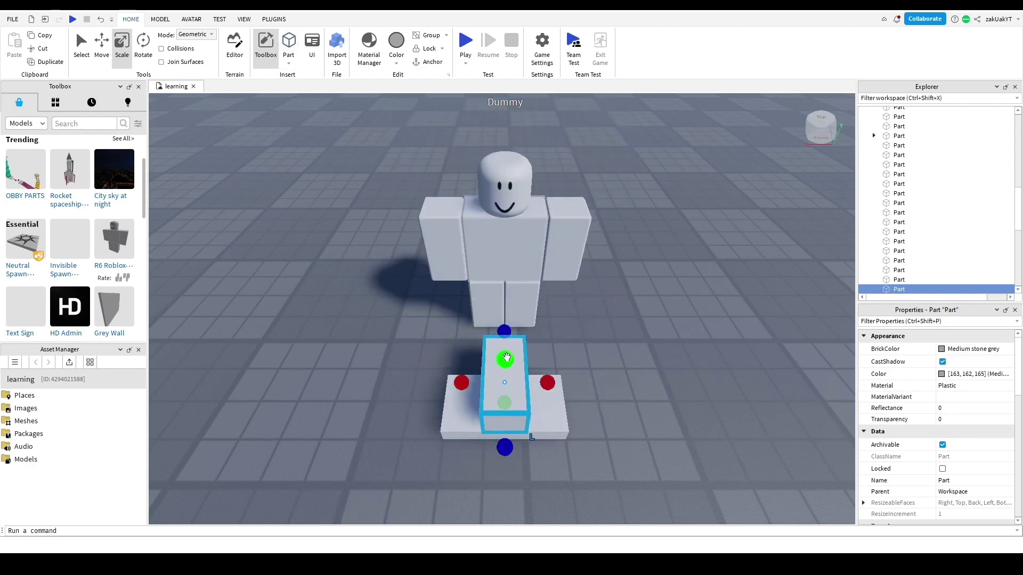
{"action": "left_click_drag", "start_coordinate": [507, 357], "coordinate": [507, 361]}
{"action": "right_click_drag", "start_coordinate": [507, 361], "coordinate": [498, 352]}
{"action": "scroll", "coordinate": [498, 352], "scroll_direction": "up", "scroll_amount": 2}
{"action": "left_click_drag", "start_coordinate": [427, 277], "coordinate": [469, 278]}
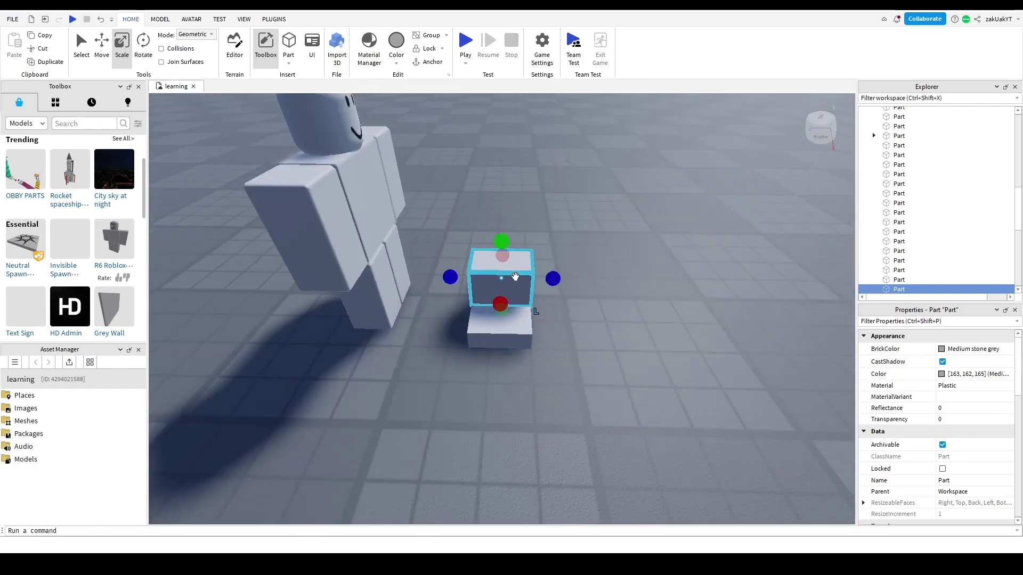
{"action": "left_click_drag", "start_coordinate": [554, 279], "coordinate": [532, 279]}
{"action": "left_click_drag", "start_coordinate": [450, 277], "coordinate": [472, 280]}
- Set the move snap increment to 0.1 studs and shift the post sideways to the middle of the base
{"action": "key", "text": "d"}
{"action": "right_click_drag", "start_coordinate": [525, 294], "coordinate": [527, 296]}
{"action": "key", "text": "ctrl+2"}
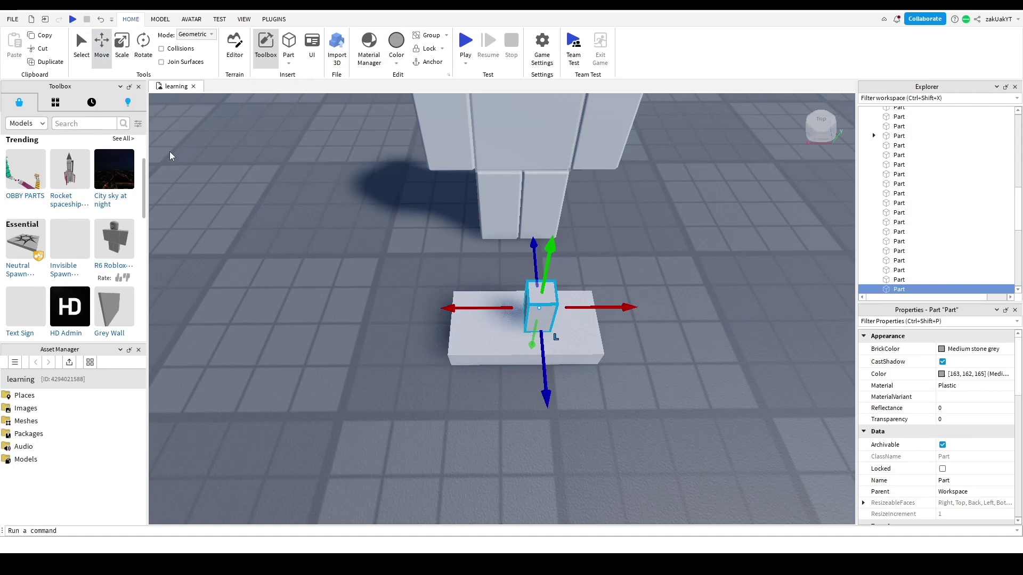
{"action": "left_click", "coordinate": [166, 20]}
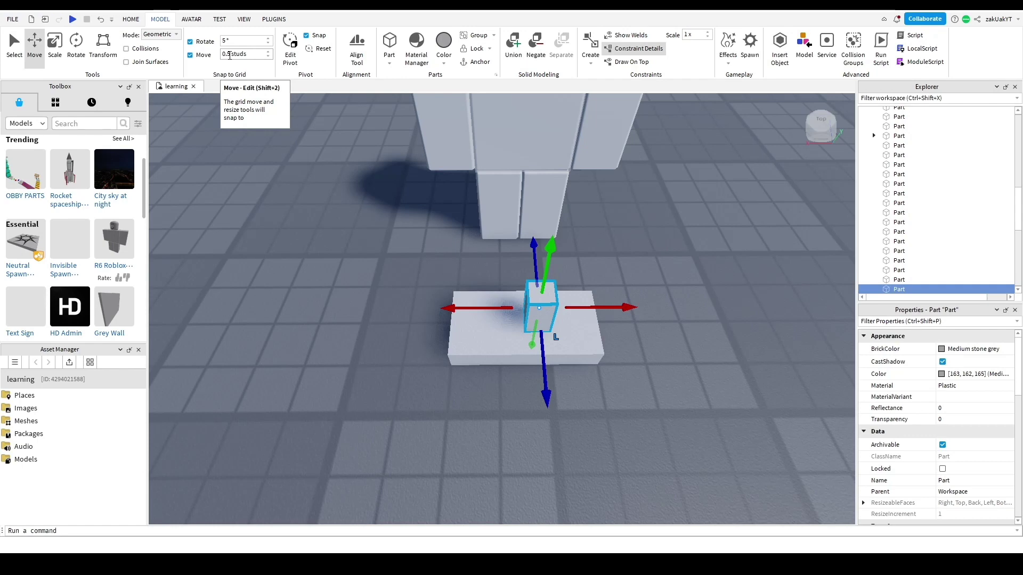
{"action": "left_click", "coordinate": [230, 55]}
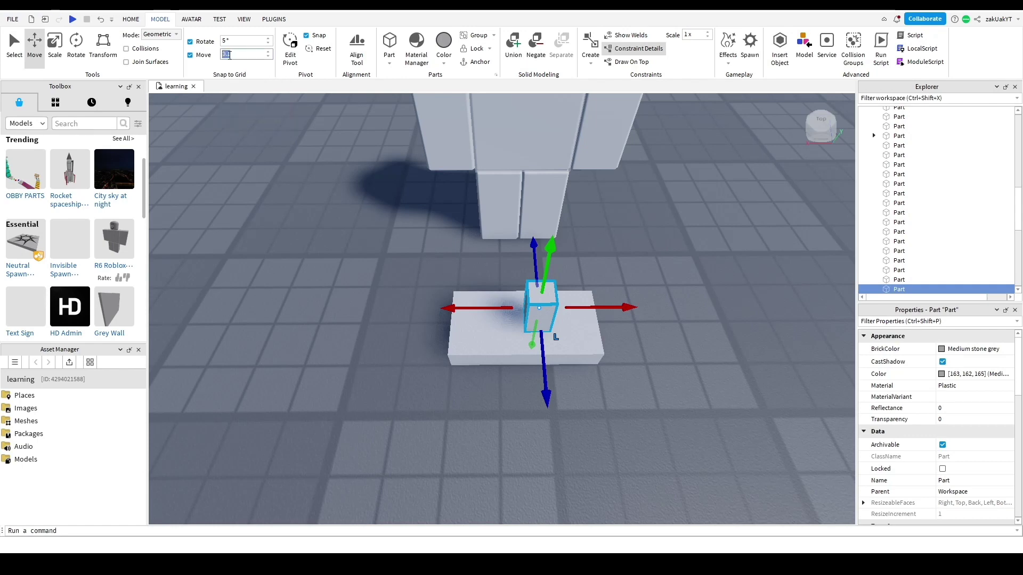
{"action": "left_click_drag", "start_coordinate": [463, 311], "coordinate": [451, 314]}
{"action": "key", "text": "d"}
{"action": "key", "text": "a"}
{"action": "left_click", "coordinate": [375, 295]}
- Duplicate the base slab and scale the copy upward, raising its underside to the post's top to form a screen block
{"action": "right_click_drag", "start_coordinate": [376, 296], "coordinate": [377, 297]}
{"action": "key", "text": "e"}
{"action": "scroll", "coordinate": [376, 295], "scroll_direction": "down", "scroll_amount": 2}
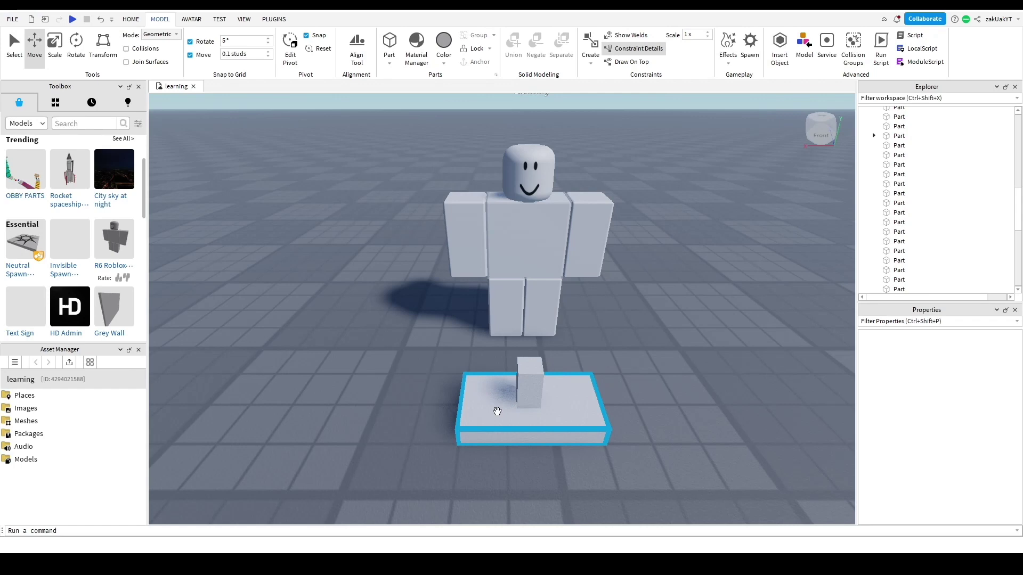
{"action": "left_click", "coordinate": [475, 414]}
{"action": "left_click", "coordinate": [357, 359]}
{"action": "left_click", "coordinate": [498, 429]}
{"action": "left_click", "coordinate": [54, 43]}
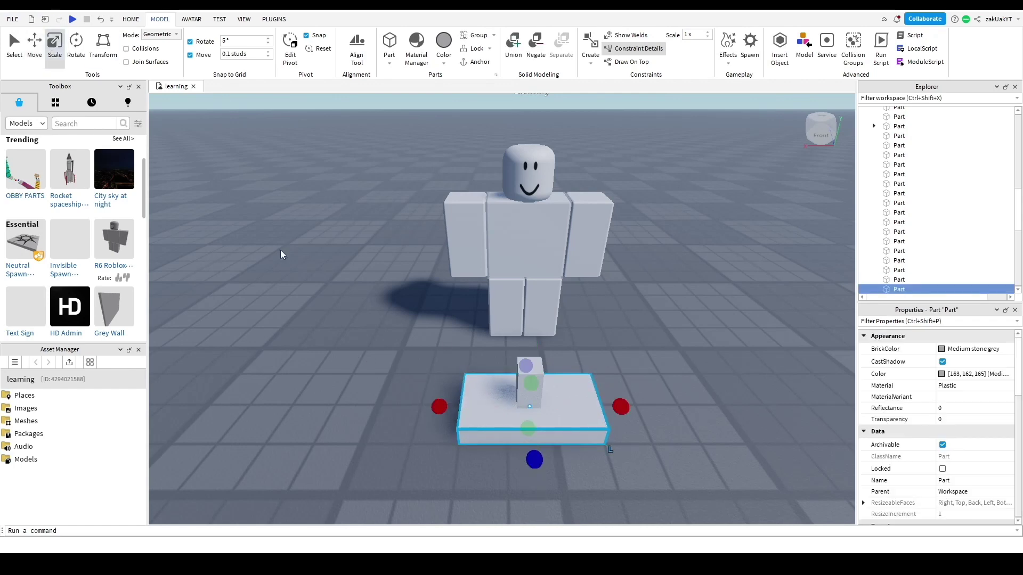
{"action": "left_click_drag", "start_coordinate": [550, 338], "coordinate": [539, 229]}
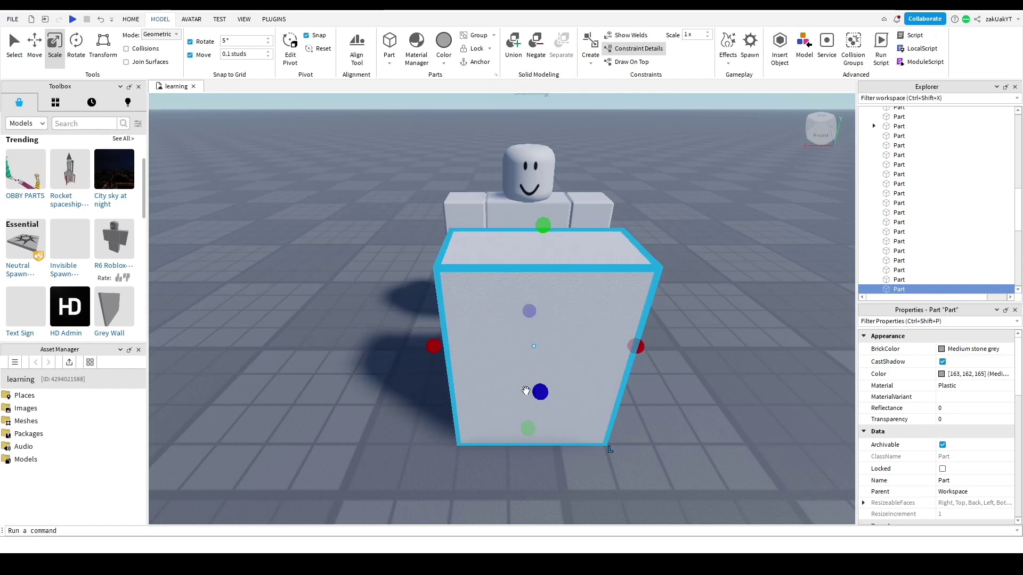
{"action": "left_click_drag", "start_coordinate": [528, 430], "coordinate": [532, 379]}
{"action": "right_click_drag", "start_coordinate": [533, 379], "coordinate": [532, 379]}
{"action": "left_click_drag", "start_coordinate": [512, 302], "coordinate": [513, 317]}
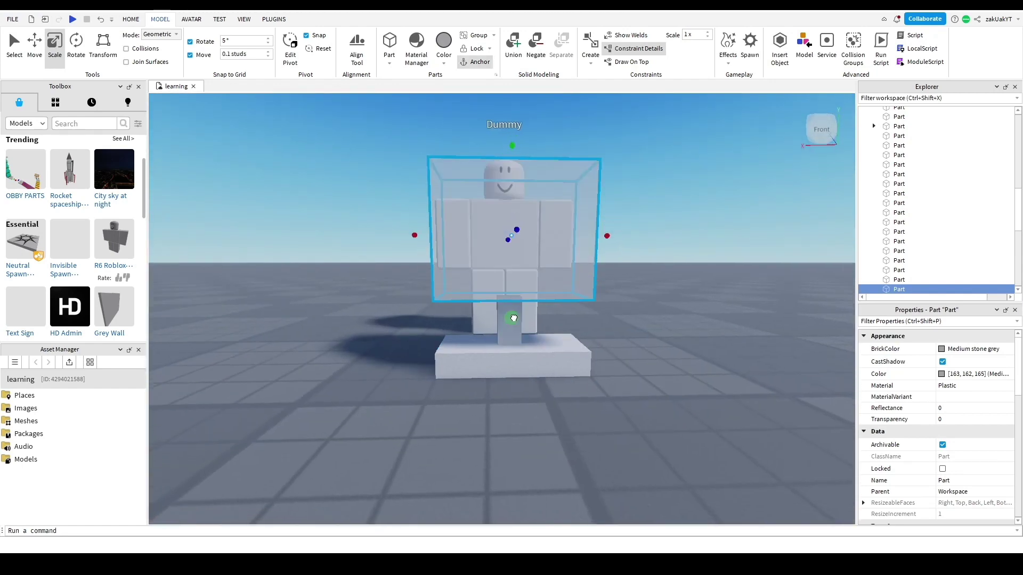
{"action": "right_click", "coordinate": [514, 316]}
{"action": "left_click", "coordinate": [217, 149]}
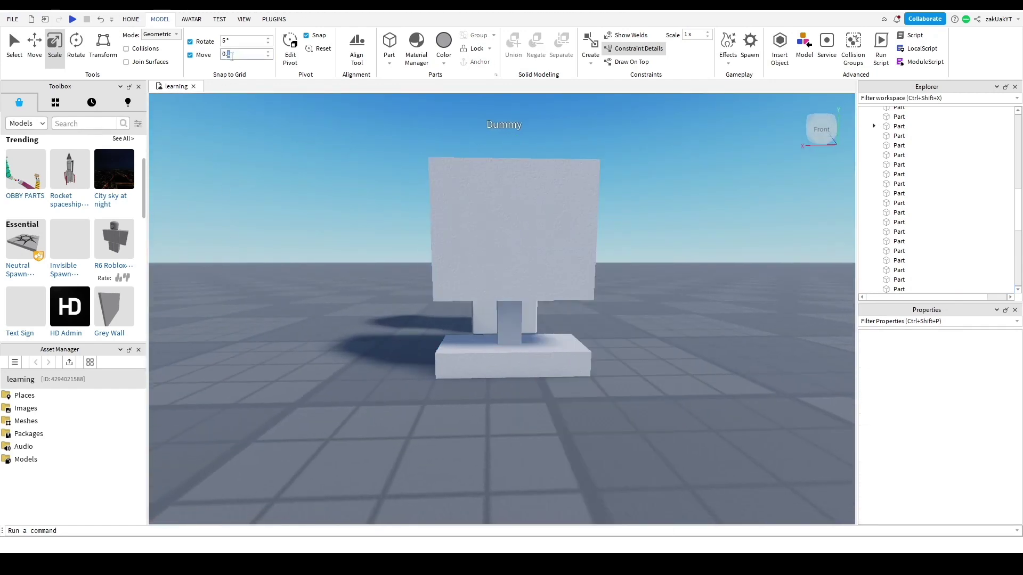
- Set the move snap increment to 0.5 studs, widen the screen block on both sides and extend its top upward
{"action": "type", "text": "5"}
{"action": "left_click", "coordinate": [506, 285]}
{"action": "left_click_drag", "start_coordinate": [513, 314], "coordinate": [518, 310]}
{"action": "right_click_drag", "start_coordinate": [519, 310], "coordinate": [523, 291]}
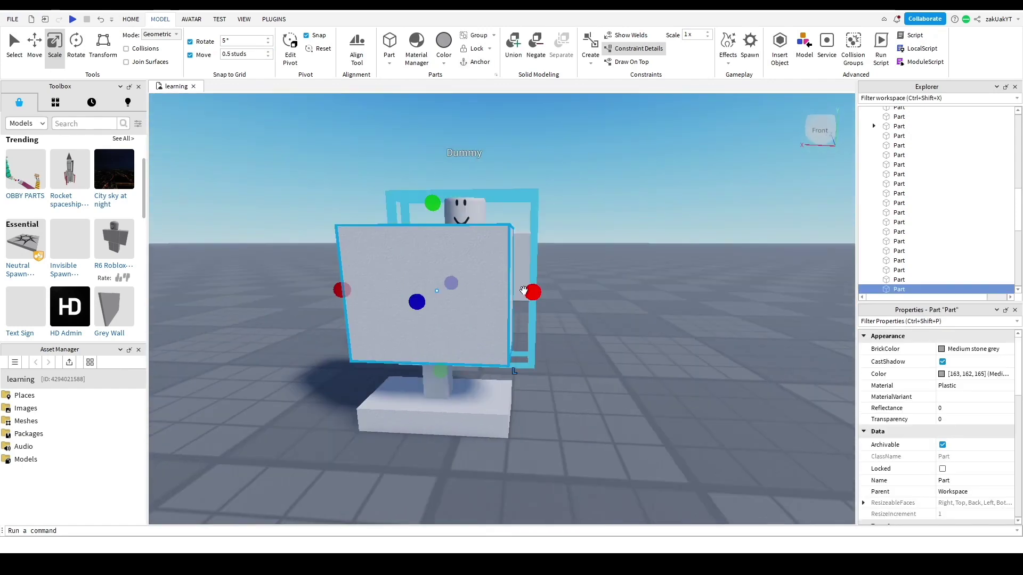
{"action": "left_click_drag", "start_coordinate": [524, 290], "coordinate": [609, 293]}
{"action": "left_click_drag", "start_coordinate": [343, 290], "coordinate": [269, 290]}
{"action": "left_click_drag", "start_coordinate": [433, 203], "coordinate": [433, 177]}
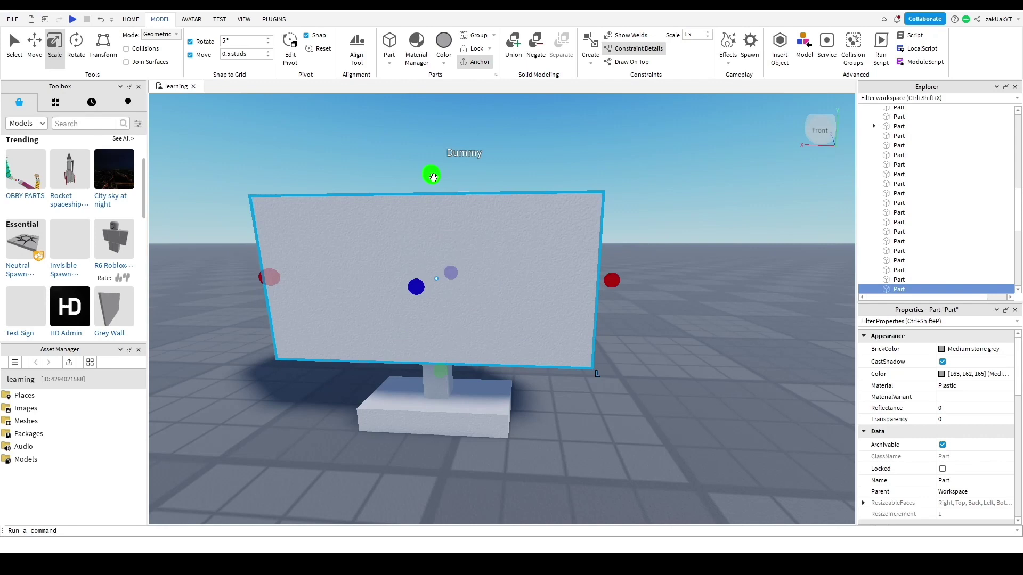
{"action": "scroll", "coordinate": [473, 237], "scroll_direction": "down", "scroll_amount": 5}
{"action": "scroll", "coordinate": [512, 301], "scroll_direction": "up", "scroll_amount": 4}
- Try widening the base slab sideways and return it to its previous width
{"action": "left_click", "coordinate": [507, 354]}
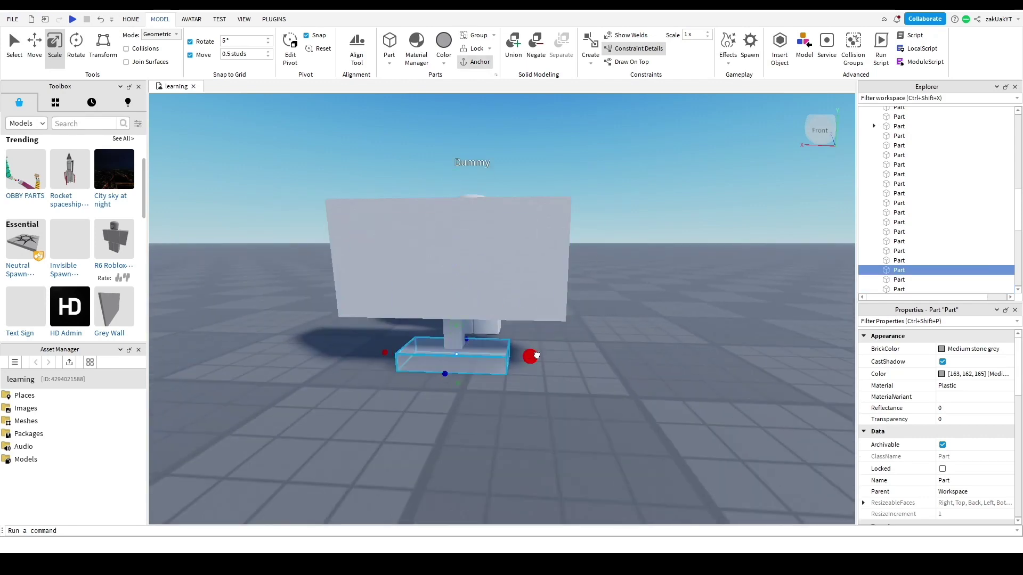
{"action": "left_click_drag", "start_coordinate": [536, 356], "coordinate": [553, 356]}
{"action": "mouse_move", "coordinate": [385, 353]}
{"action": "left_mouse_down"}
{"action": "mouse_move", "coordinate": [368, 353]}
{"action": "mouse_move", "coordinate": [386, 354]}
{"action": "left_mouse_up"}
{"action": "left_click_drag", "start_coordinate": [547, 357], "coordinate": [530, 357]}
- Duplicate the screen block and shrink the copy into a horizontal strip along the screen's upper edge, protruding at the front
{"action": "left_click", "coordinate": [472, 264]}
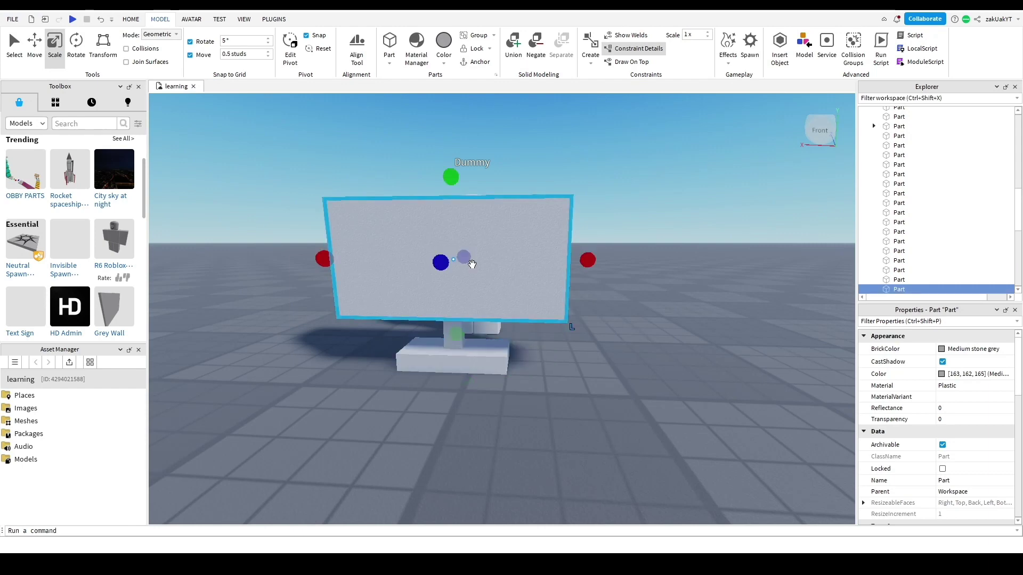
{"action": "key", "text": "ctrl+d"}
{"action": "left_click_drag", "start_coordinate": [452, 176], "coordinate": [457, 167]}
{"action": "left_click_drag", "start_coordinate": [456, 334], "coordinate": [459, 219]}
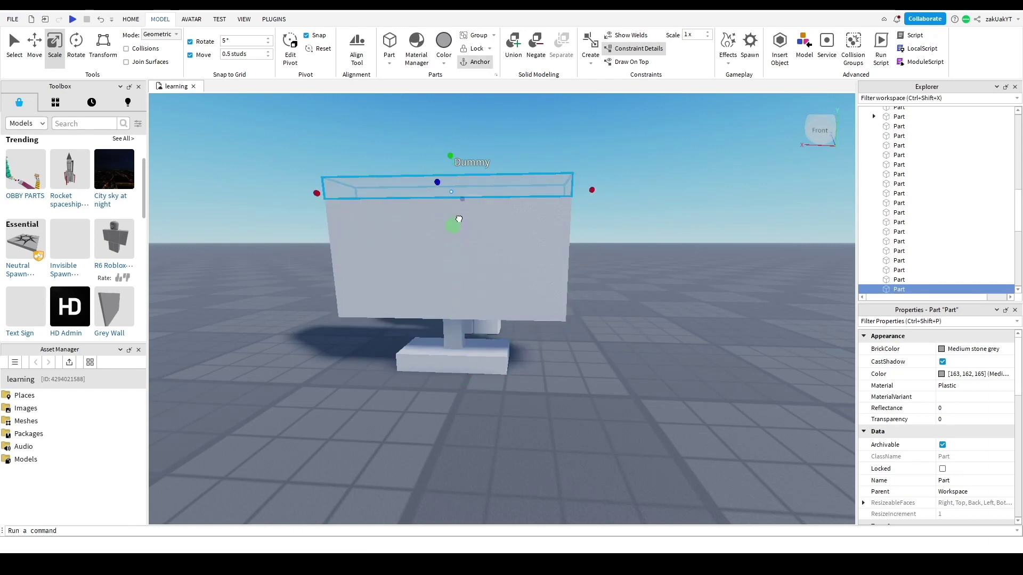
{"action": "key", "text": "ctrl+z"}
{"action": "key", "text": "ctrl+z"}
{"action": "key", "text": "ctrl+z"}
{"action": "key", "text": "ctrl+z"}
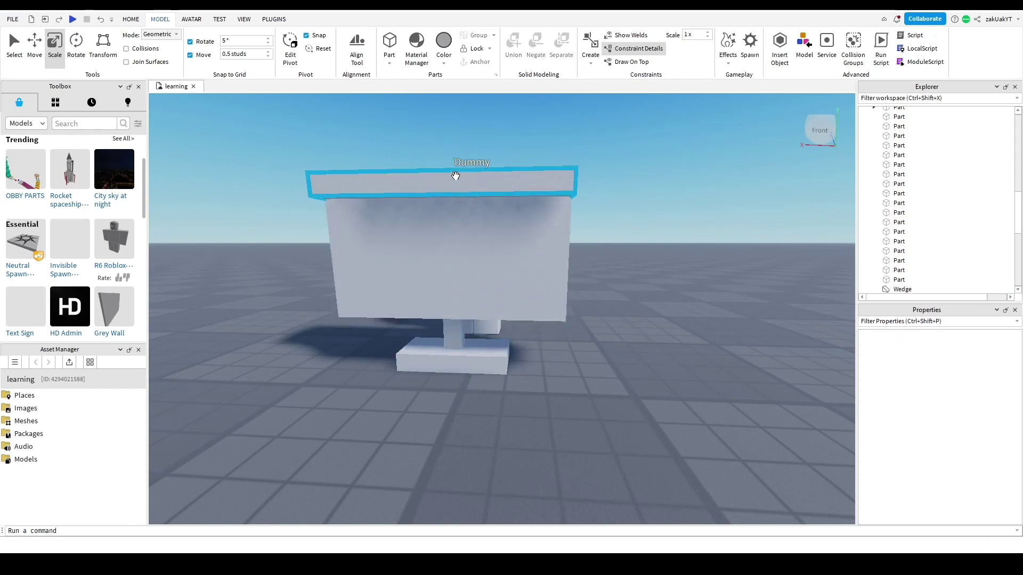
- Try to reduce the height of the strip above the screen
{"action": "left_click", "coordinate": [455, 176]}
{"action": "left_click_drag", "start_coordinate": [448, 154], "coordinate": [450, 173]}
{"action": "right_click_drag", "start_coordinate": [455, 173], "coordinate": [461, 169]}
{"action": "left_click_drag", "start_coordinate": [443, 283], "coordinate": [446, 301]}
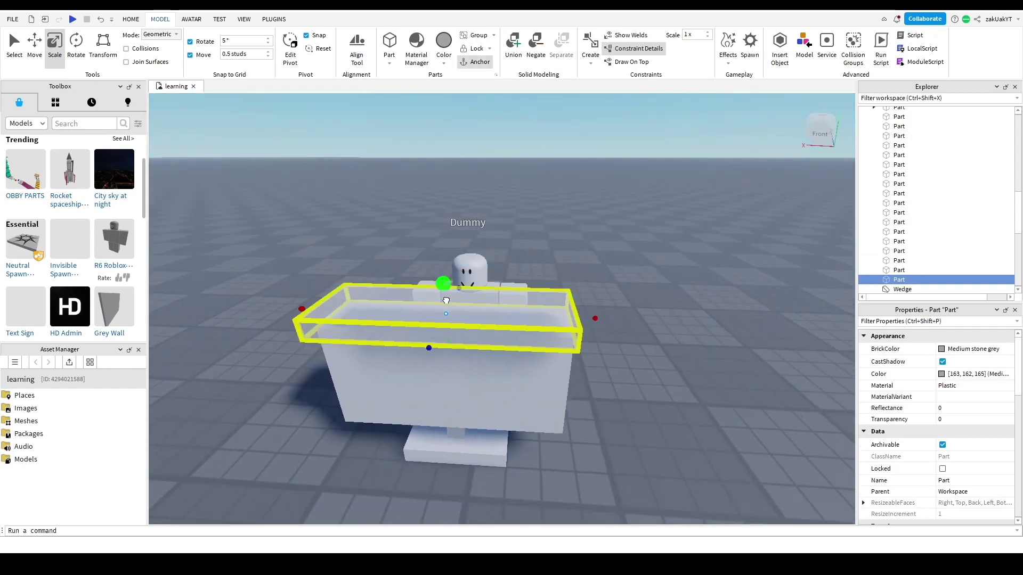
- Set the move snap increment to 0.1 studs and flatten the strip above the screen into a thin frame edge
{"action": "type", "text": "0.1"}
{"action": "left_click", "coordinate": [178, 201]}
{"action": "key", "text": "q"}
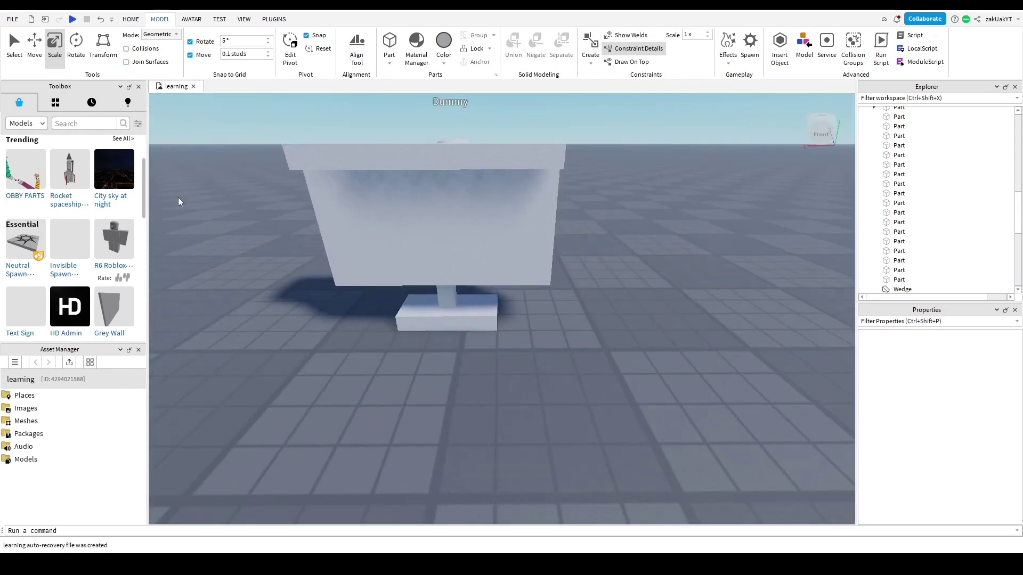
{"action": "right_click_drag", "start_coordinate": [178, 201], "coordinate": [178, 176]}
{"action": "left_click", "coordinate": [427, 182]}
{"action": "left_click_drag", "start_coordinate": [449, 152], "coordinate": [449, 172]}
- Duplicate the top strip, narrow the copy to the screen's left edge and extend it downward into a vertical frame bar
{"action": "key", "text": "ctrl+d"}
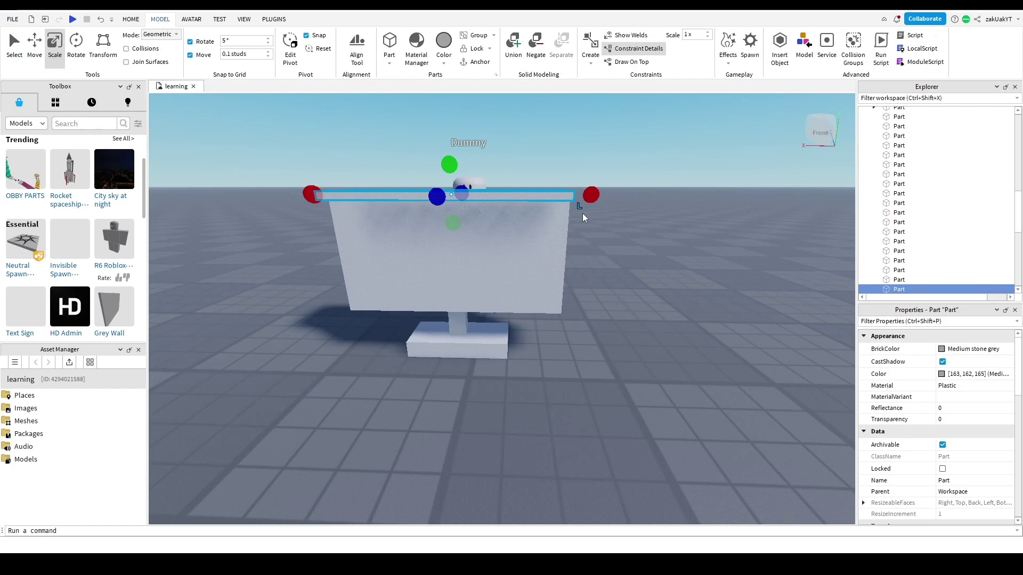
{"action": "left_click_drag", "start_coordinate": [590, 195], "coordinate": [376, 193]}
{"action": "key", "text": "a"}
{"action": "left_click_drag", "start_coordinate": [539, 223], "coordinate": [557, 255]}
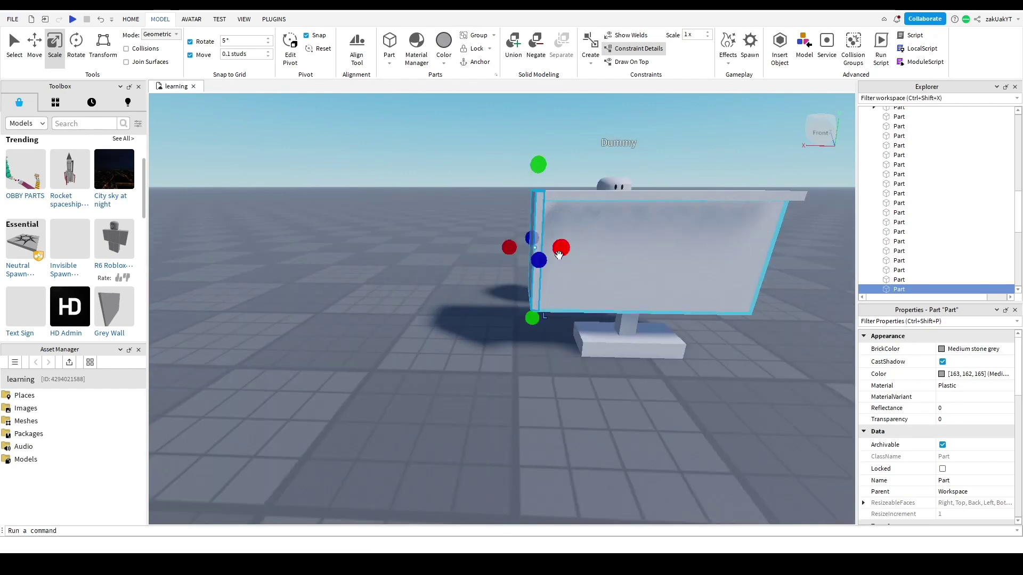
{"action": "right_click_drag", "start_coordinate": [557, 254], "coordinate": [558, 254]}
{"action": "scroll", "coordinate": [558, 254], "scroll_direction": "up", "scroll_amount": 2}
{"action": "key", "text": "d"}
{"action": "left_click", "coordinate": [394, 224]}
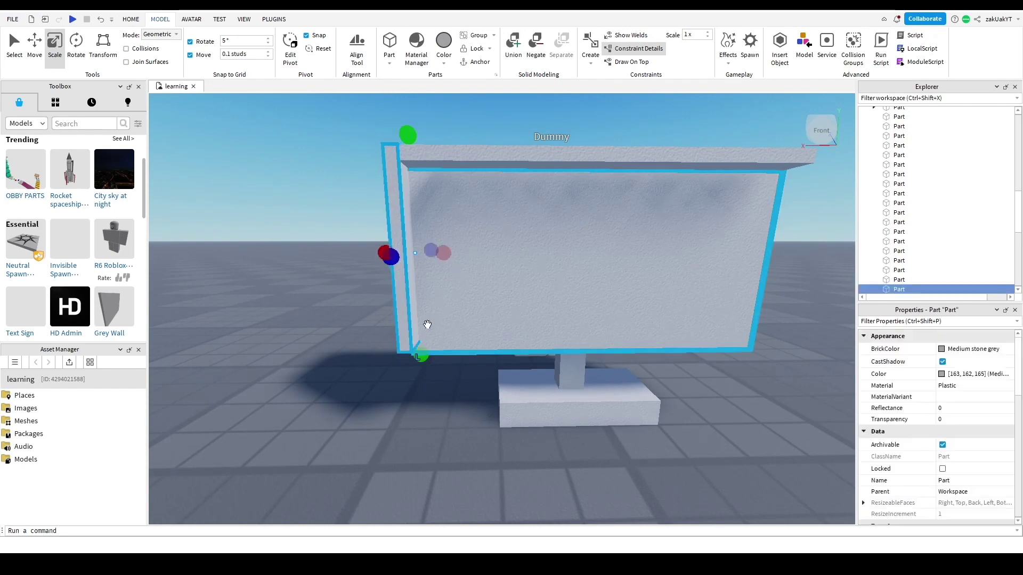
{"action": "left_click", "coordinate": [389, 258]}
{"action": "left_click", "coordinate": [452, 304]}
- Duplicate the top frame strip and move the copy down to the screen's bottom edge
{"action": "left_click", "coordinate": [512, 151]}
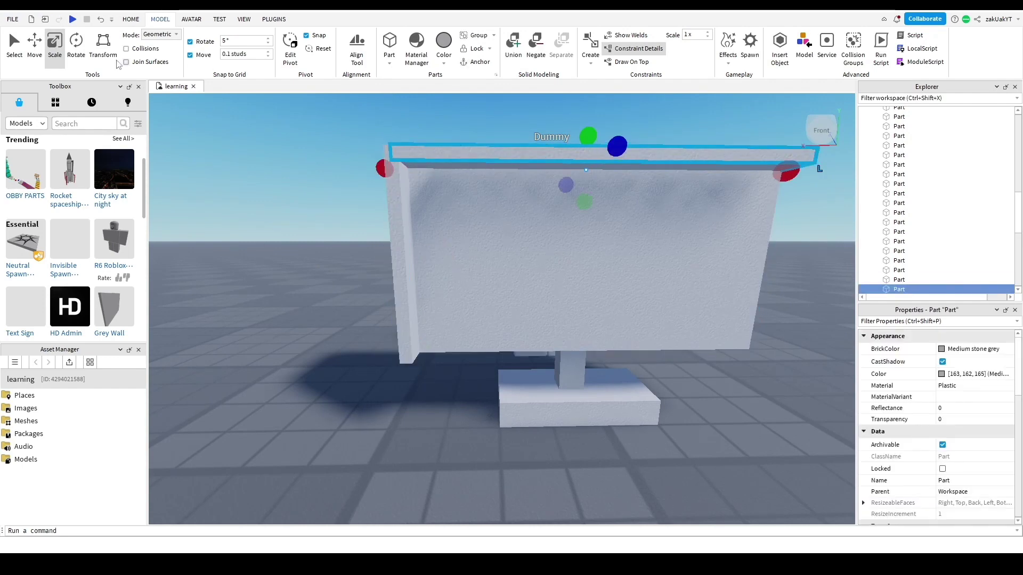
{"action": "key", "text": "ctrl+2"}
{"action": "left_click_drag", "start_coordinate": [593, 261], "coordinate": [585, 392]}
- Duplicate the left frame bar and move the copy across to the screen's right edge
{"action": "left_click", "coordinate": [398, 270]}
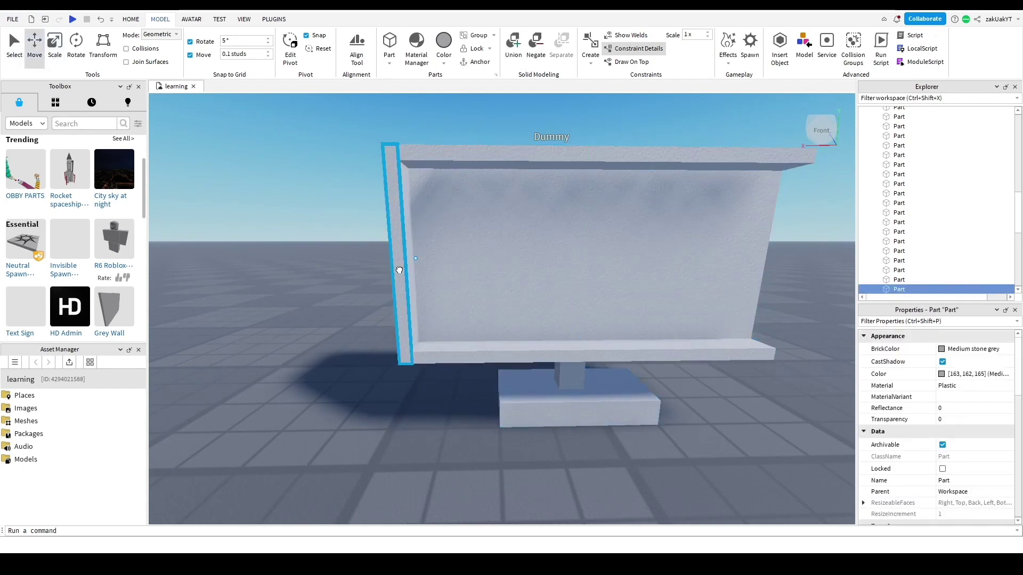
{"action": "key", "text": "ctrl+d"}
{"action": "left_click_drag", "start_coordinate": [479, 261], "coordinate": [811, 258]}
{"action": "left_click", "coordinate": [722, 443]}
{"action": "key", "text": "d"}
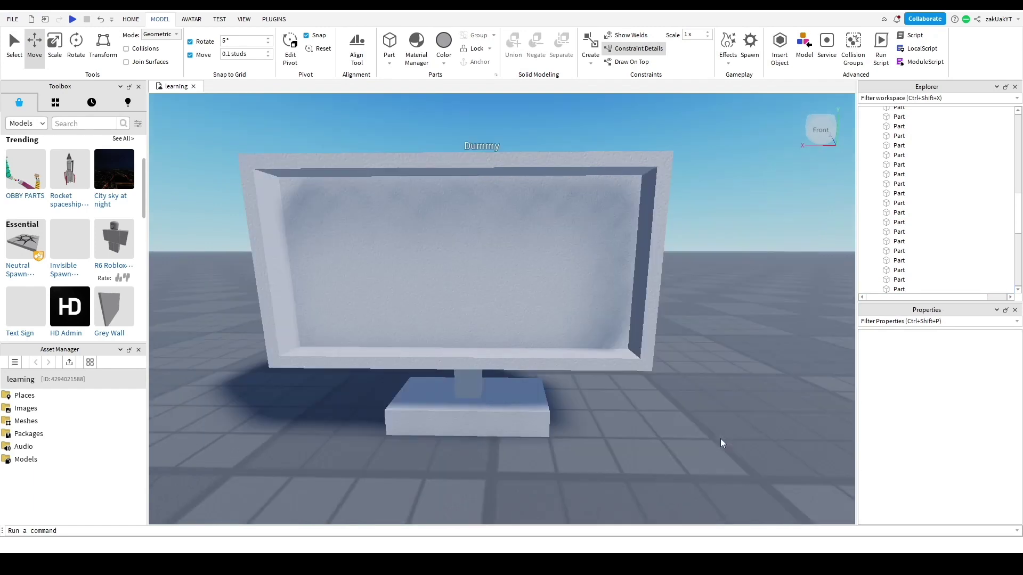
- Scale the screen block's front face backward to leave a thin panel recessed at the rear of the frame
{"action": "key", "text": "s"}
{"action": "right_click_drag", "start_coordinate": [721, 443], "coordinate": [721, 443]}
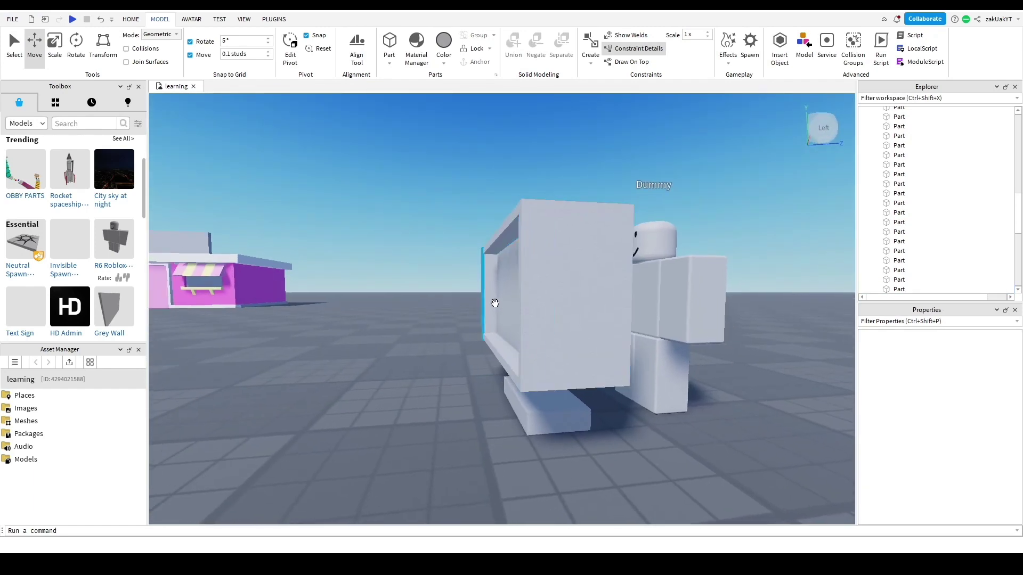
{"action": "left_click", "coordinate": [540, 298]}
{"action": "key", "text": "ctrl+3"}
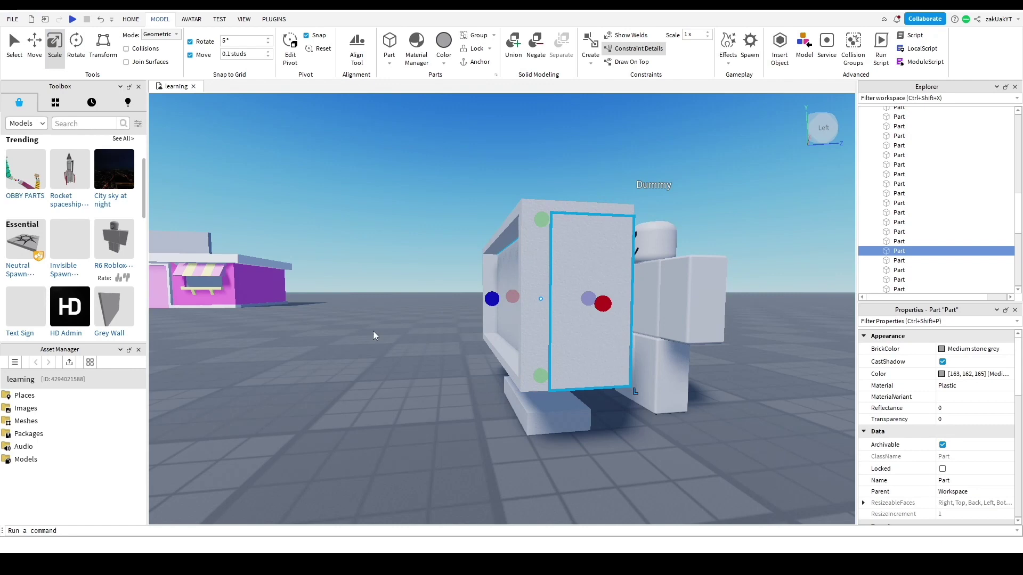
{"action": "left_click", "coordinate": [374, 335]}
{"action": "key", "text": "a"}
{"action": "right_click_drag", "start_coordinate": [375, 336], "coordinate": [397, 347]}
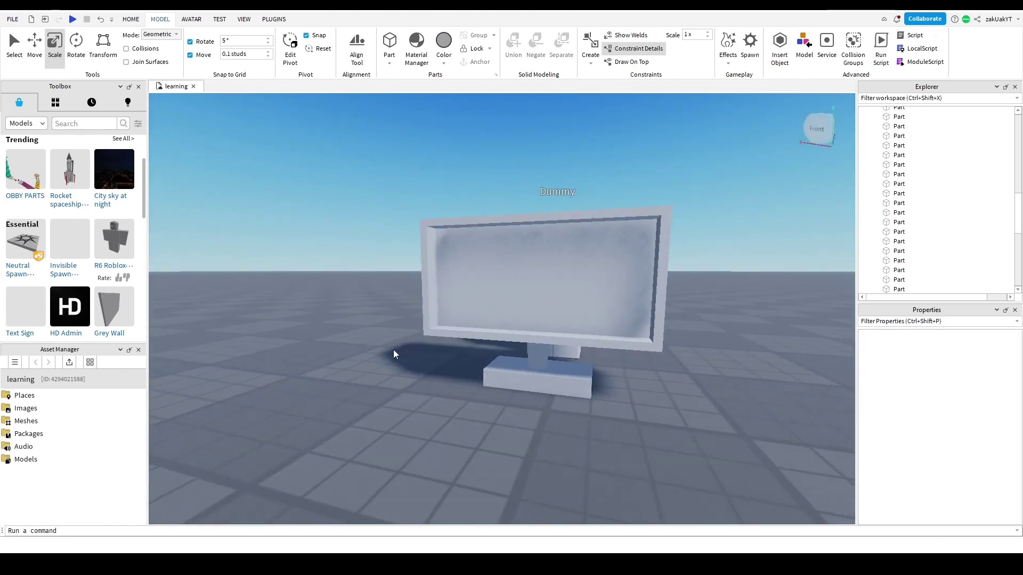
{"action": "right_click_drag", "start_coordinate": [394, 353], "coordinate": [395, 353]}
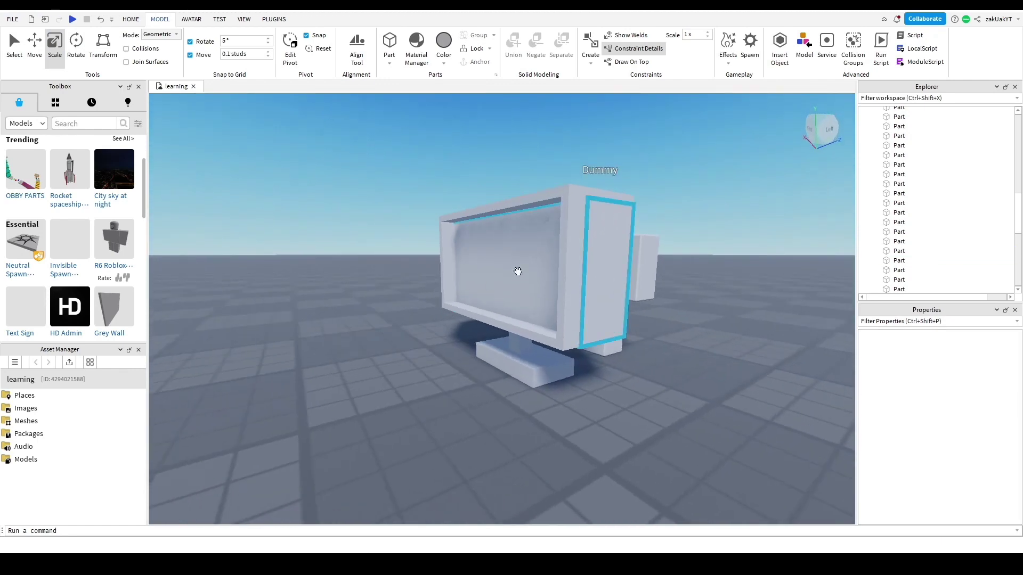
{"action": "left_click", "coordinate": [516, 269]}
{"action": "left_click_drag", "start_coordinate": [481, 273], "coordinate": [507, 271]}
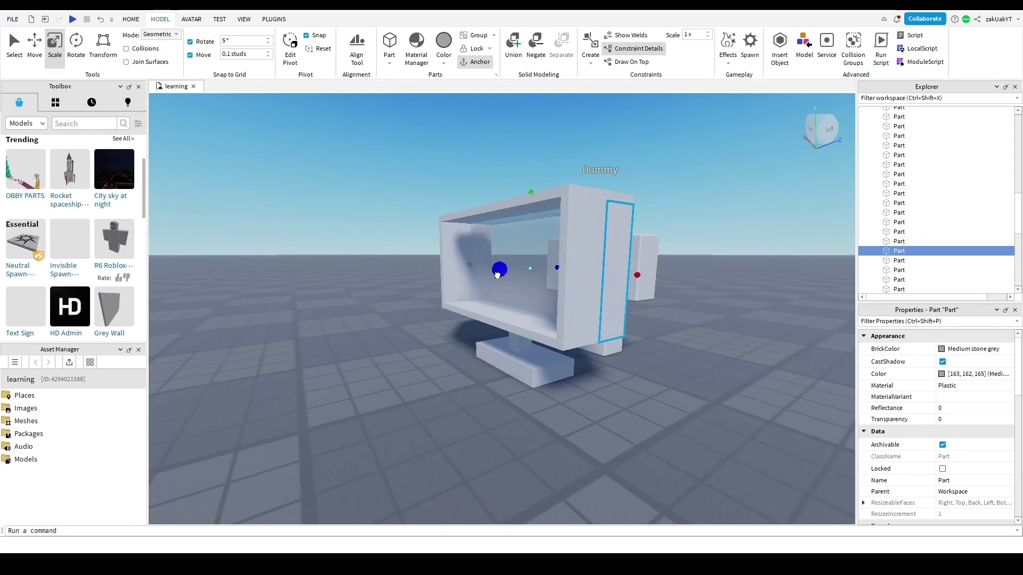
- Scale the front faces of the bottom frame strip and one side bar backward to make them shallower
{"action": "left_click", "coordinate": [491, 322]}
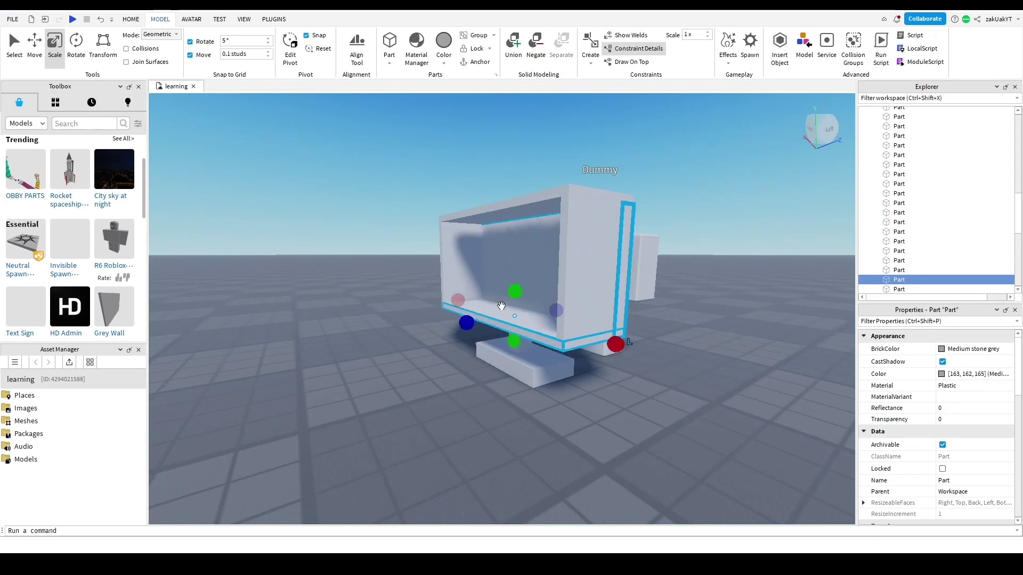
{"action": "left_click_drag", "start_coordinate": [467, 324], "coordinate": [502, 318]}
{"action": "left_click", "coordinate": [565, 337]}
{"action": "right_click_drag", "start_coordinate": [564, 337], "coordinate": [564, 334]}
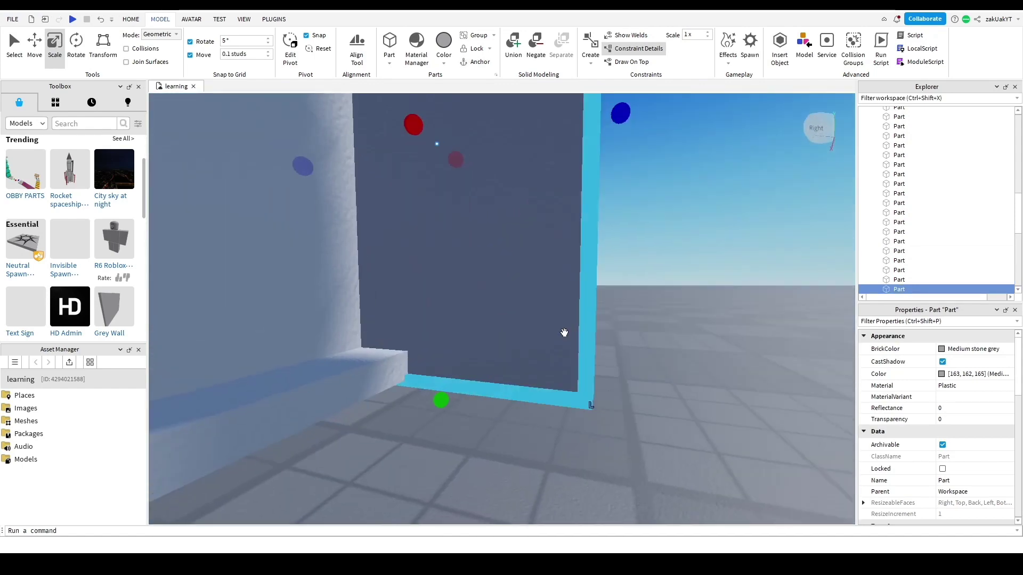
{"action": "left_click_drag", "start_coordinate": [618, 114], "coordinate": [421, 151]}
{"action": "right_click_drag", "start_coordinate": [402, 212], "coordinate": [403, 215]}
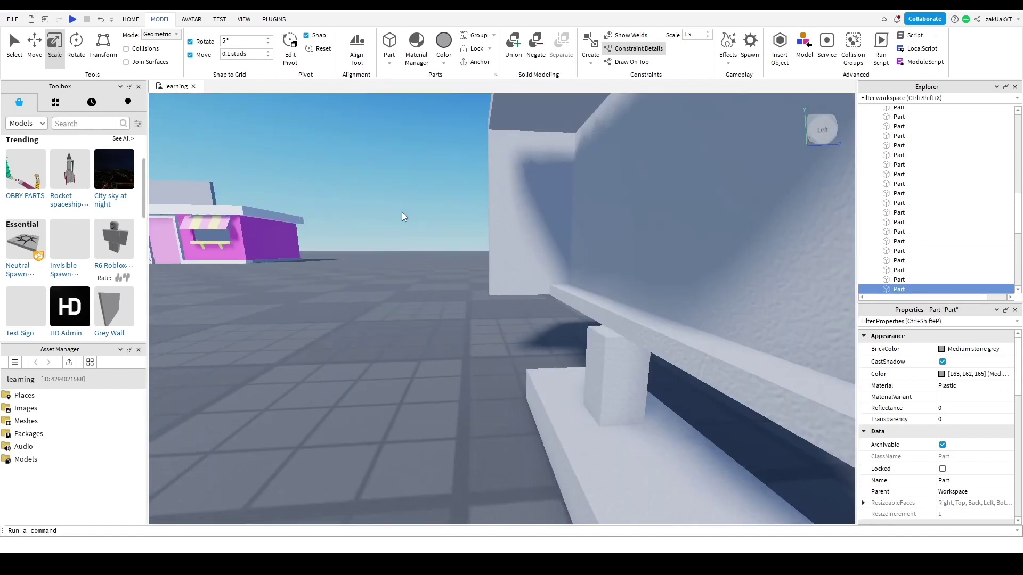
- Scale the opposite side bar's front face backward to match the shallower depth of the frame
{"action": "left_click", "coordinate": [534, 216]}
{"action": "left_click_drag", "start_coordinate": [488, 213], "coordinate": [550, 214]}
{"action": "right_click_drag", "start_coordinate": [550, 214], "coordinate": [550, 212]}
{"action": "left_click", "coordinate": [420, 143]}
{"action": "right_click_drag", "start_coordinate": [421, 143], "coordinate": [421, 143]}
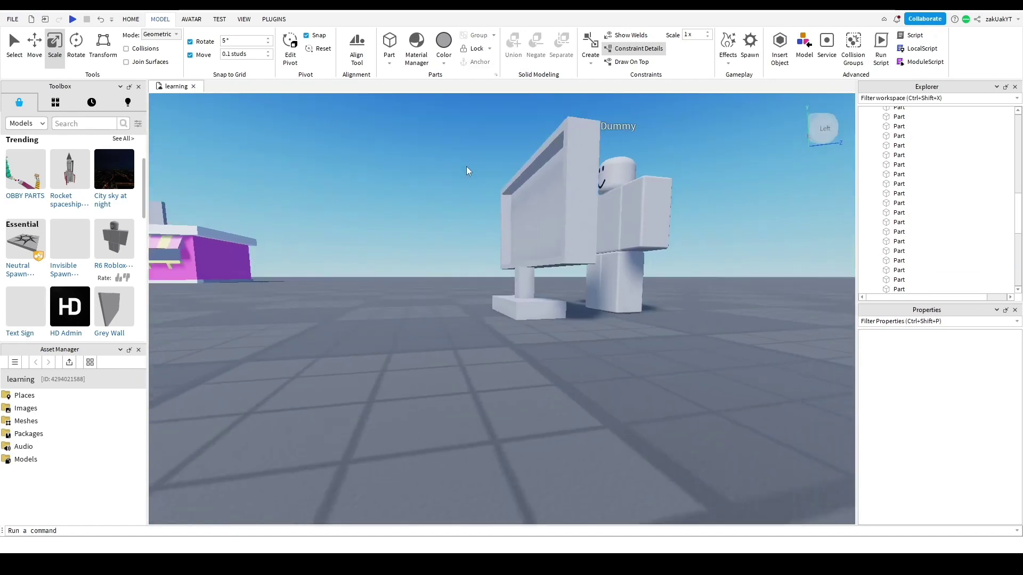
- Select the frame bars without the screen panel and move them slightly forward of it
{"action": "left_click_drag", "start_coordinate": [448, 133], "coordinate": [538, 256]}
{"action": "key", "text": "ctrl+2"}
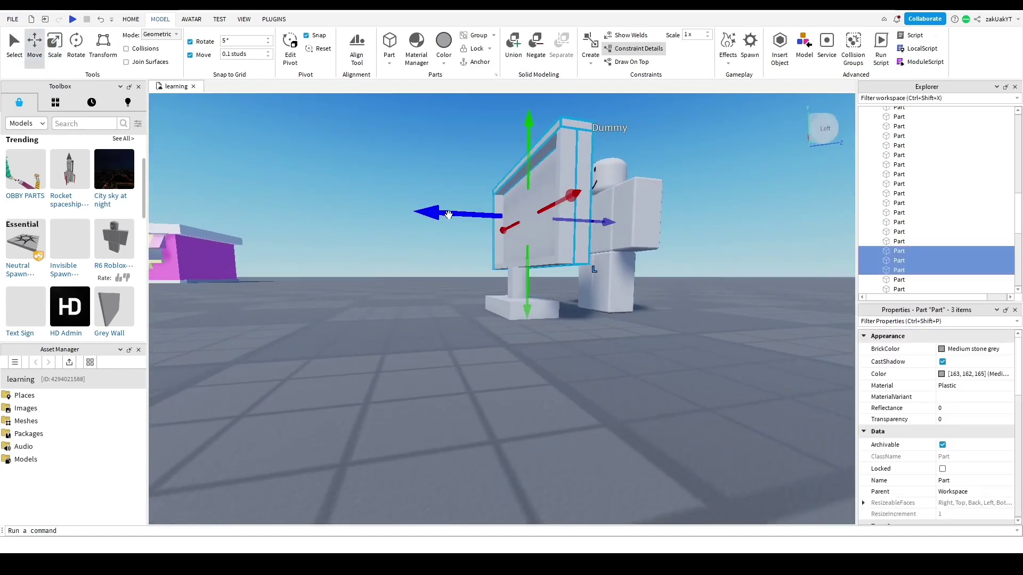
{"action": "scroll", "coordinate": [434, 220], "scroll_direction": "up", "scroll_amount": 5}
{"action": "right_click_drag", "start_coordinate": [435, 219], "coordinate": [436, 219]}
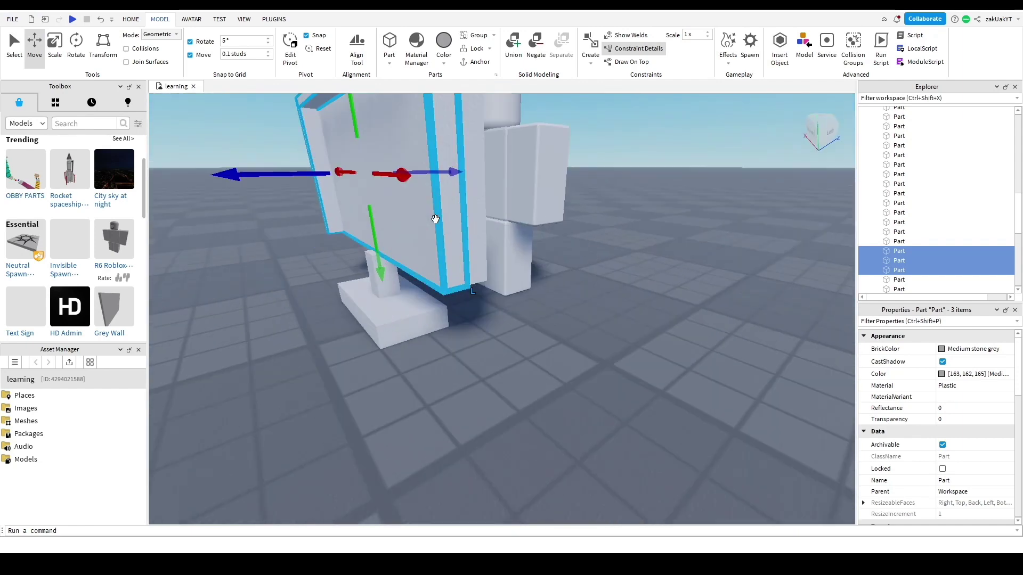
{"action": "key", "text": "ctrl+z"}
{"action": "left_click", "coordinate": [393, 247], "text": "shift"}
{"action": "left_click", "coordinate": [381, 210], "text": "shift"}
{"action": "left_click", "coordinate": [344, 105], "text": "shift"}
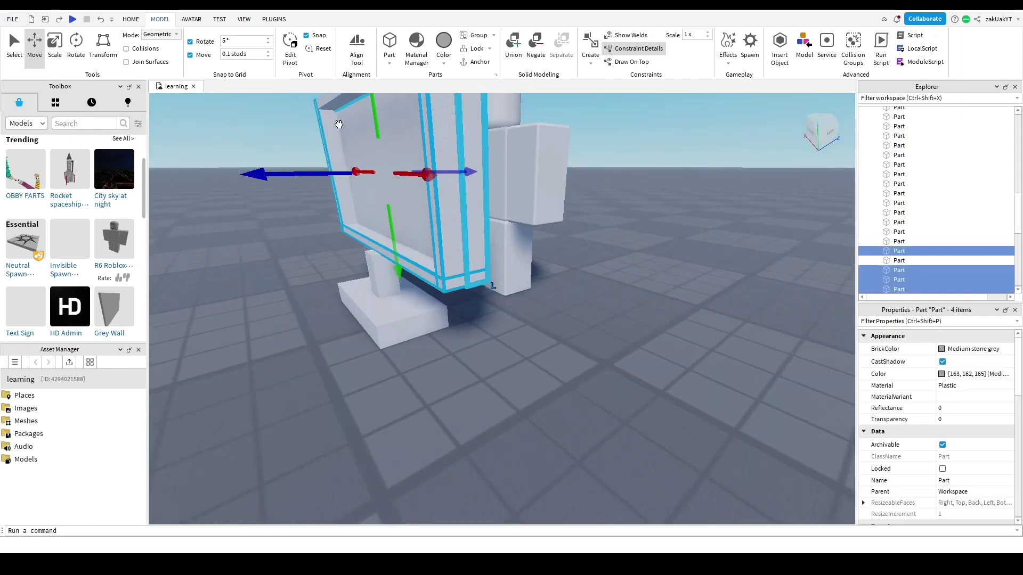
{"action": "left_click", "coordinate": [324, 122], "text": "shift"}
{"action": "left_click_drag", "start_coordinate": [288, 173], "coordinate": [261, 182]}
{"action": "left_click", "coordinate": [267, 265]}
{"action": "right_click_drag", "start_coordinate": [267, 265], "coordinate": [270, 272]}
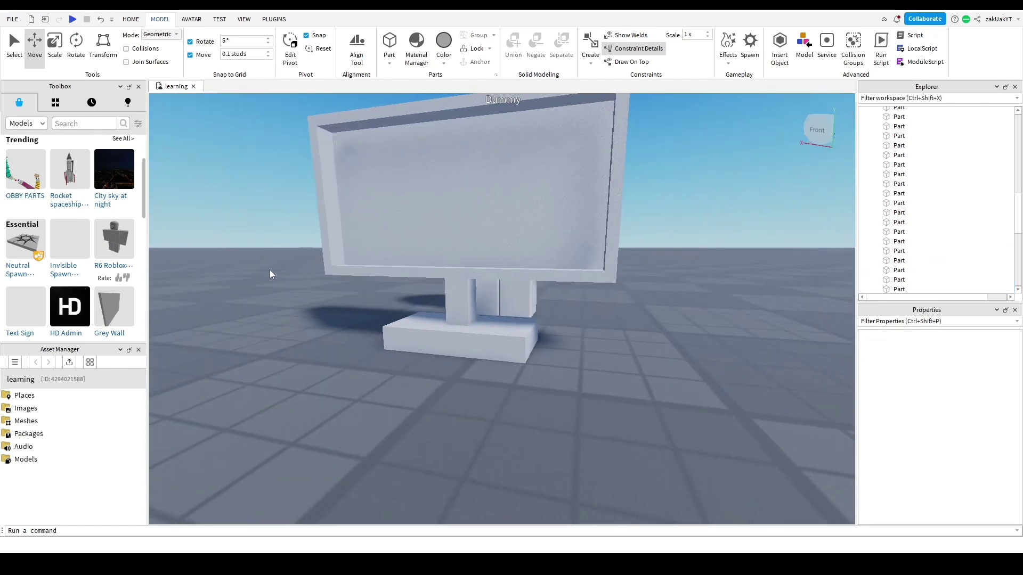
- Delete the dummy standing behind the monitor
{"action": "left_click", "coordinate": [399, 331]}
{"action": "left_click", "coordinate": [274, 312]}
{"action": "right_click_drag", "start_coordinate": [274, 313], "coordinate": [274, 312]}
{"action": "right_click_drag", "start_coordinate": [371, 291], "coordinate": [371, 291]}
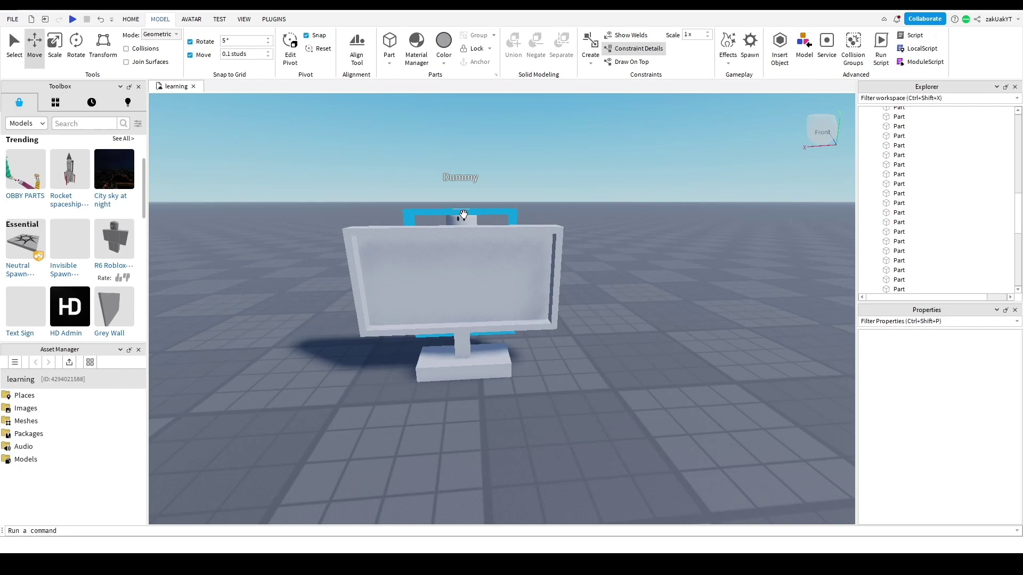
{"action": "left_click", "coordinate": [463, 215]}
{"action": "key", "text": "Delete"}
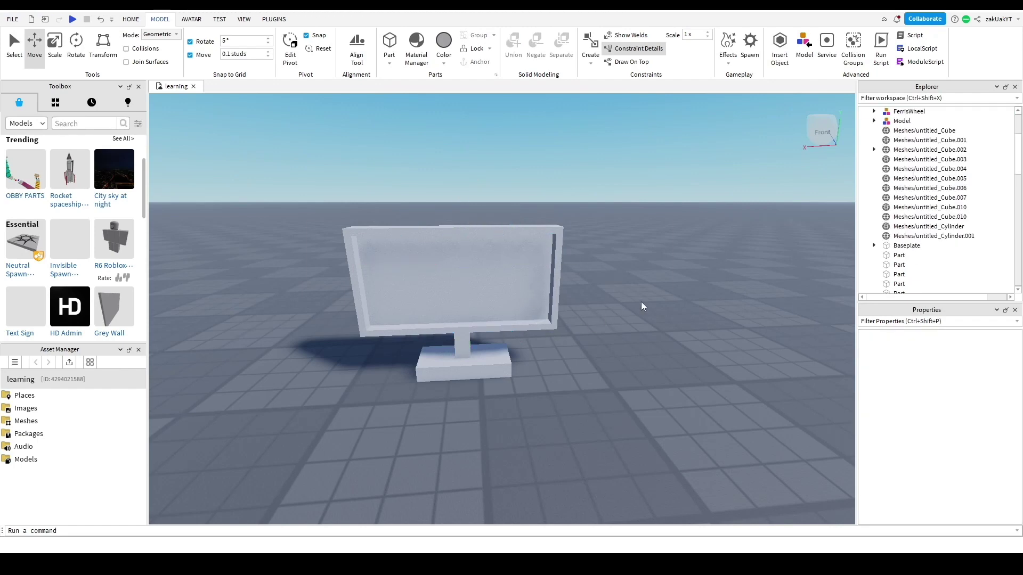
- Select the four frame bars and set their BrickColor to a dark navy
{"action": "left_click", "coordinate": [496, 230]}
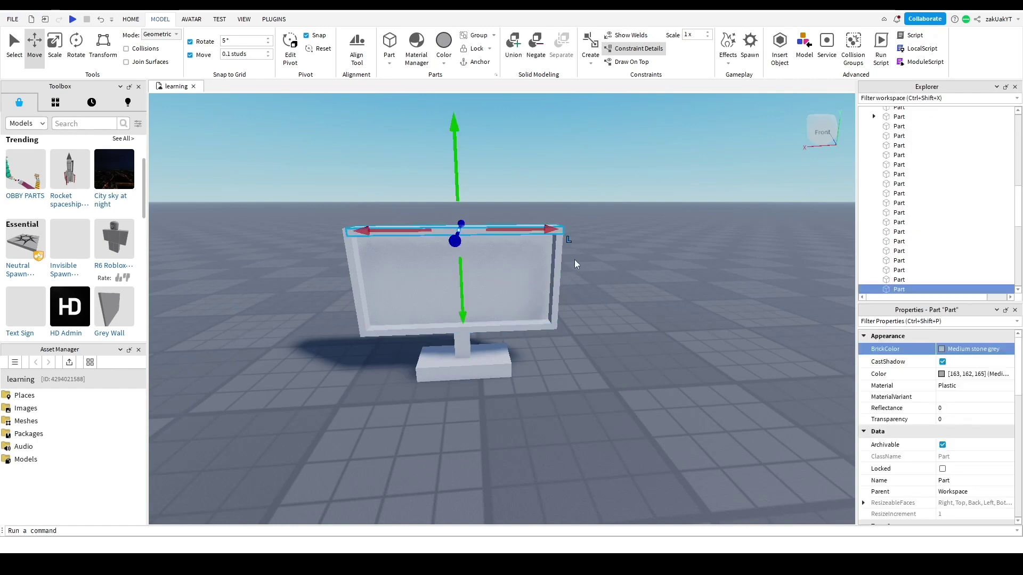
{"action": "left_click", "coordinate": [557, 272], "text": "ctrl"}
{"action": "left_click", "coordinate": [370, 328], "text": "ctrl"}
{"action": "left_click", "coordinate": [364, 321], "text": "ctrl"}
{"action": "left_click", "coordinate": [941, 352]}
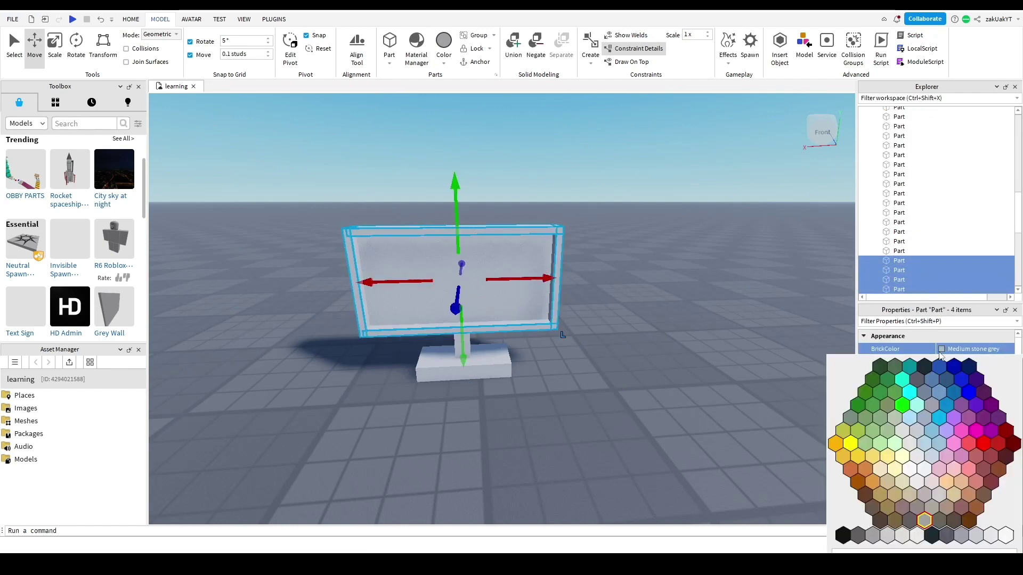
{"action": "left_click", "coordinate": [931, 536]}
- Select the monitor's base and post and recolour both the same dark navy as the frame
{"action": "left_click", "coordinate": [450, 348]}
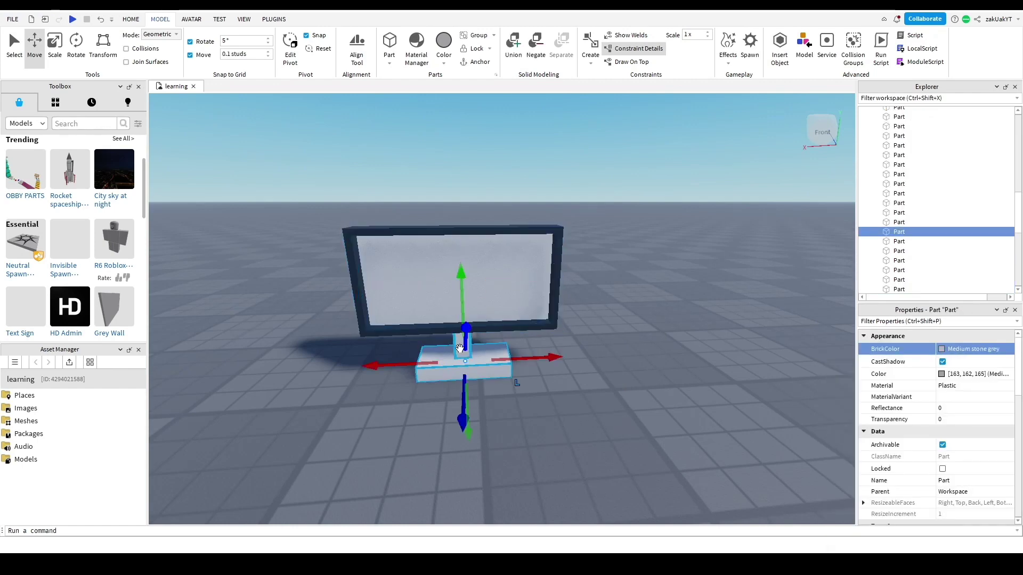
{"action": "left_click", "coordinate": [462, 347], "text": "ctrl"}
{"action": "left_click", "coordinate": [975, 349]}
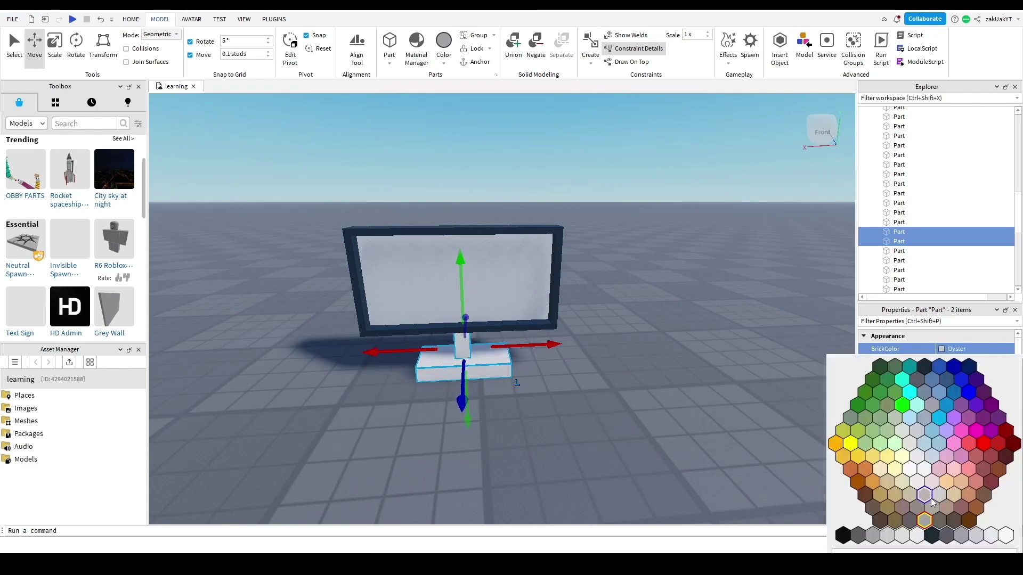
{"action": "left_click", "coordinate": [925, 496]}
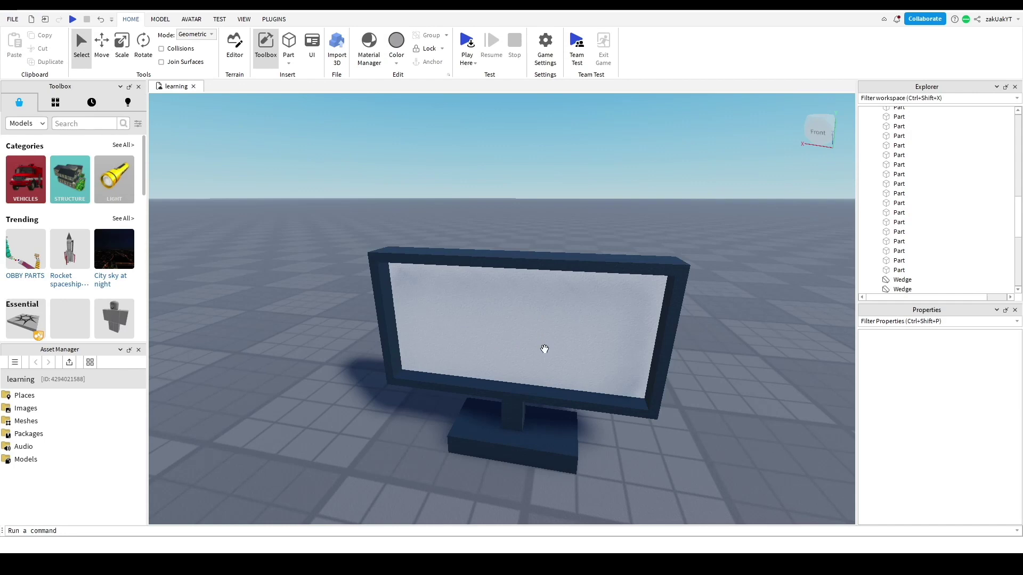
- Insert a SurfaceGui into the monitor's screen panel part
{"action": "left_click", "coordinate": [575, 334]}
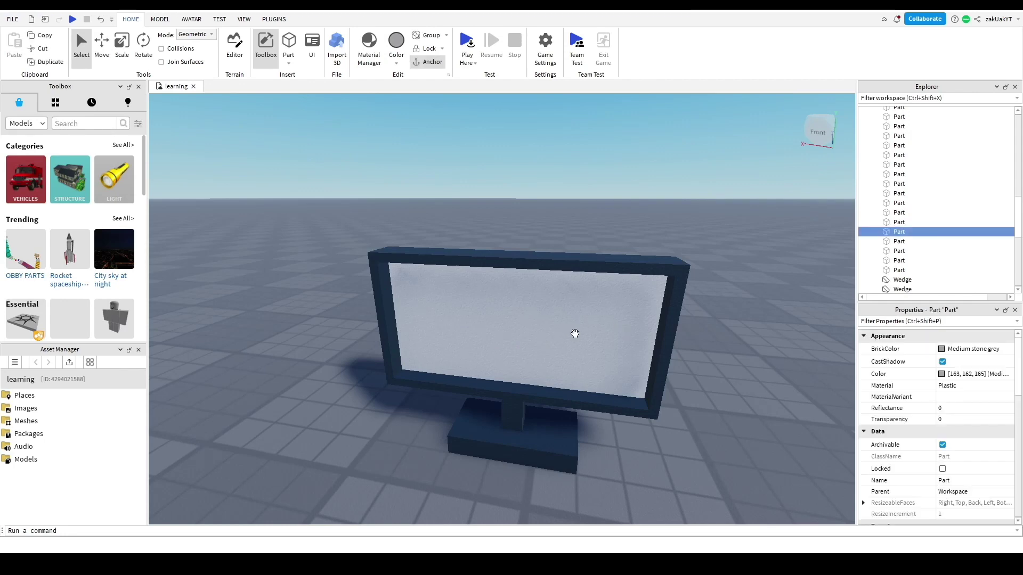
{"action": "left_click", "coordinate": [913, 232]}
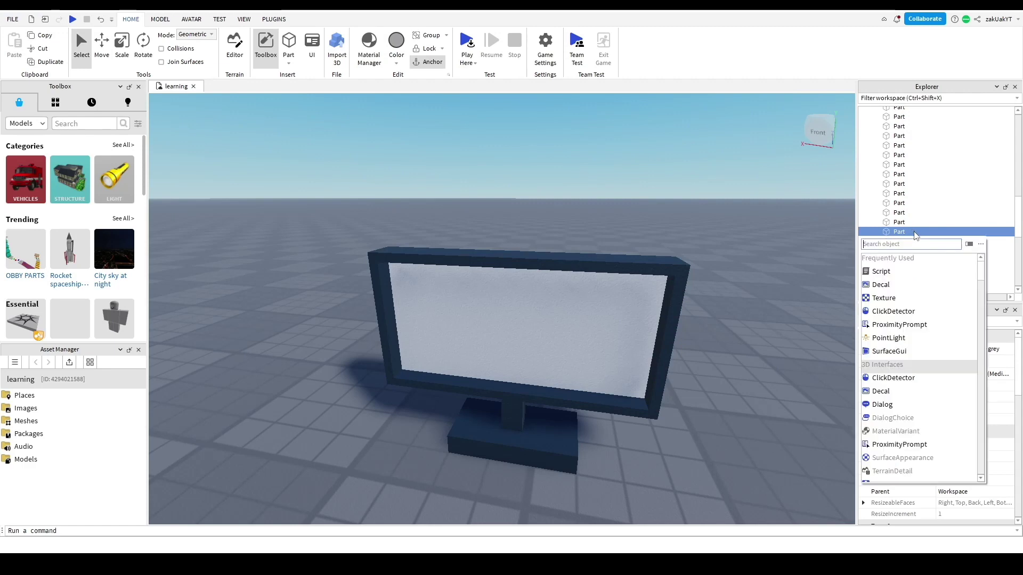
{"action": "left_click", "coordinate": [888, 352]}
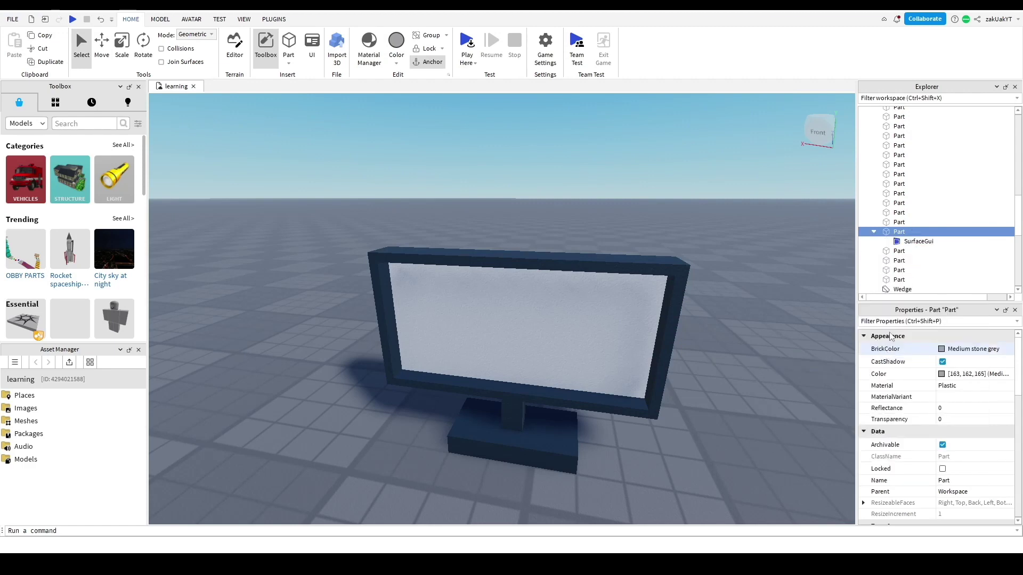
- Add the Fight Loop video from the Toolbox's video library to the screen's SurfaceGui
{"action": "left_click", "coordinate": [908, 243]}
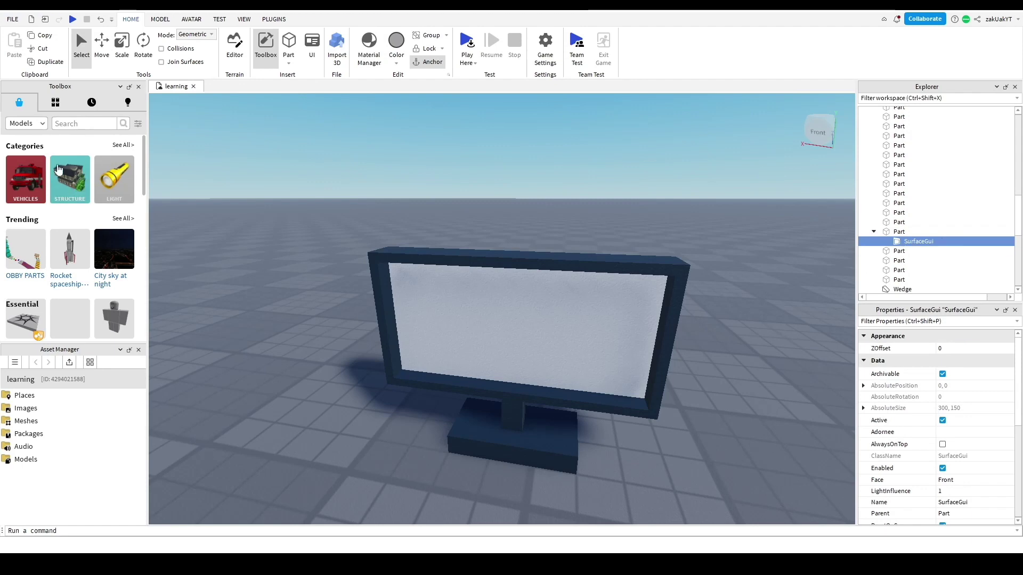
{"action": "left_click", "coordinate": [25, 124]}
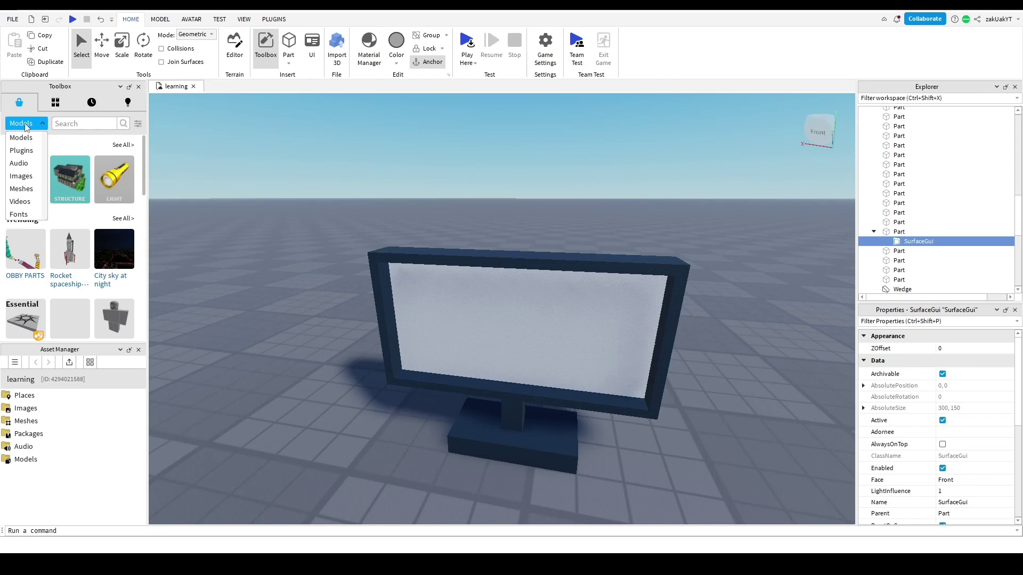
{"action": "left_click", "coordinate": [21, 201]}
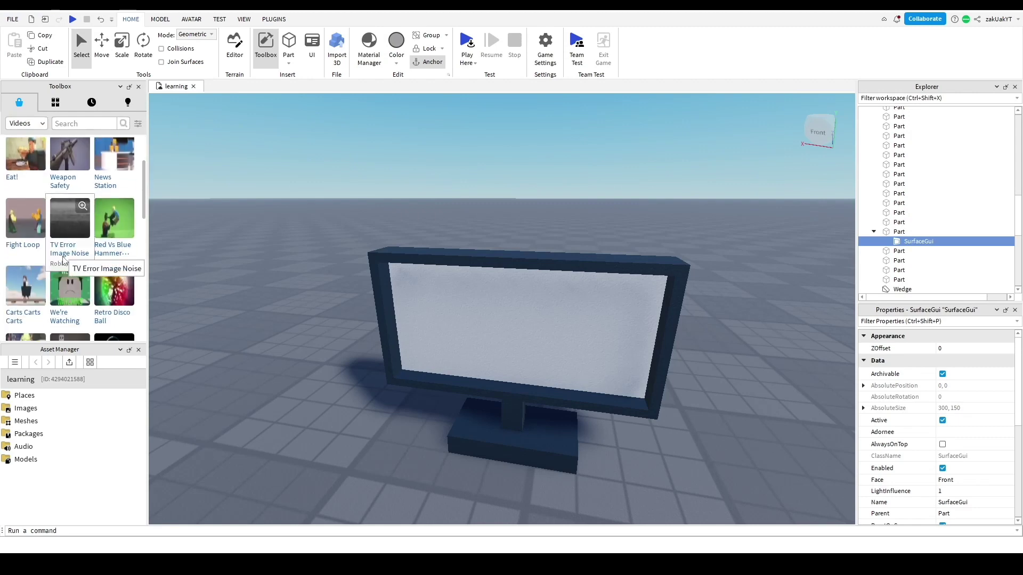
{"action": "left_click", "coordinate": [22, 238]}
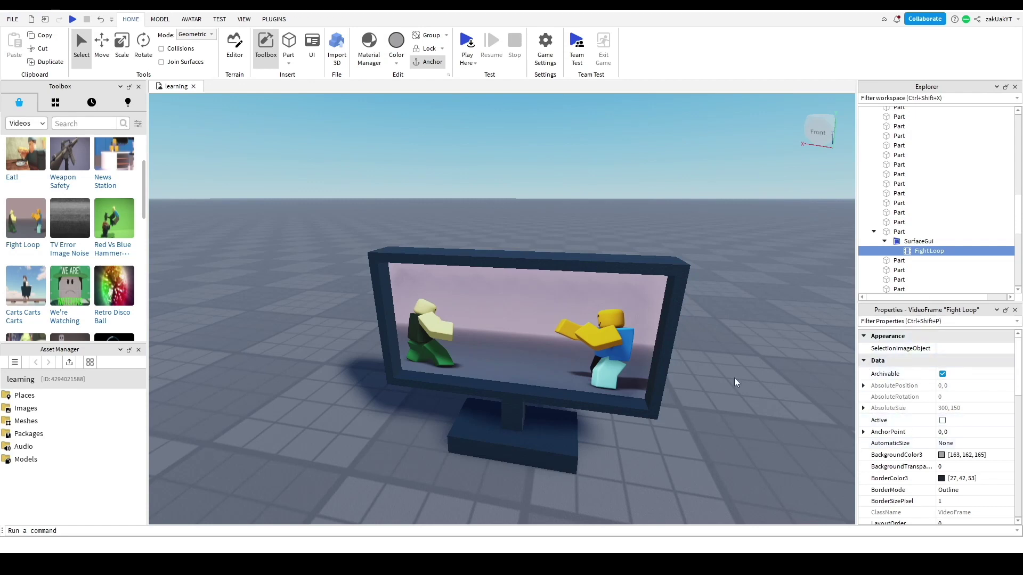
- Enable Looped and Playing for the Fight Loop video frame and deselect it
{"action": "scroll", "coordinate": [954, 397], "scroll_direction": "down", "scroll_amount": 10}
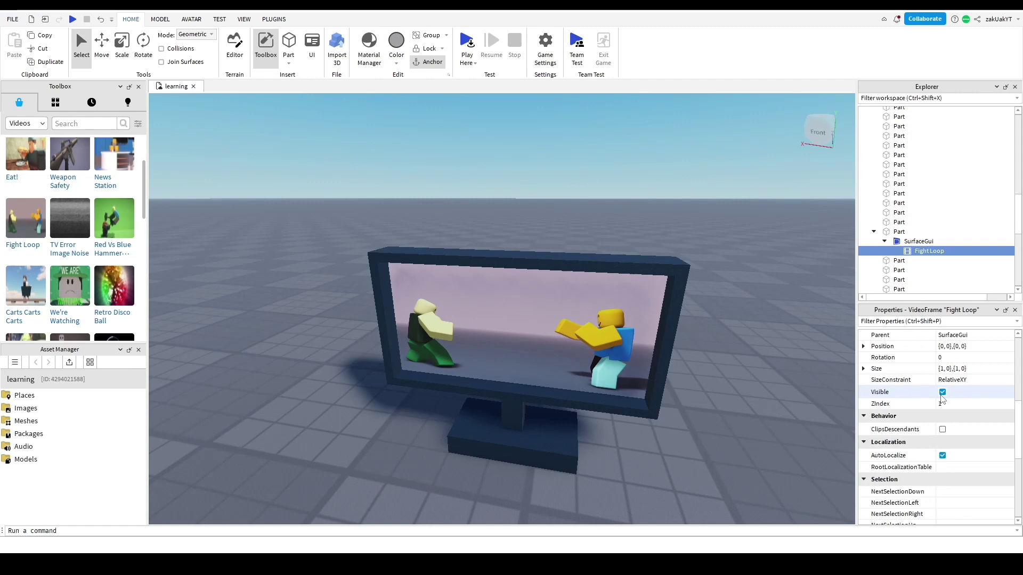
{"action": "scroll", "coordinate": [931, 408], "scroll_direction": "down", "scroll_amount": 3}
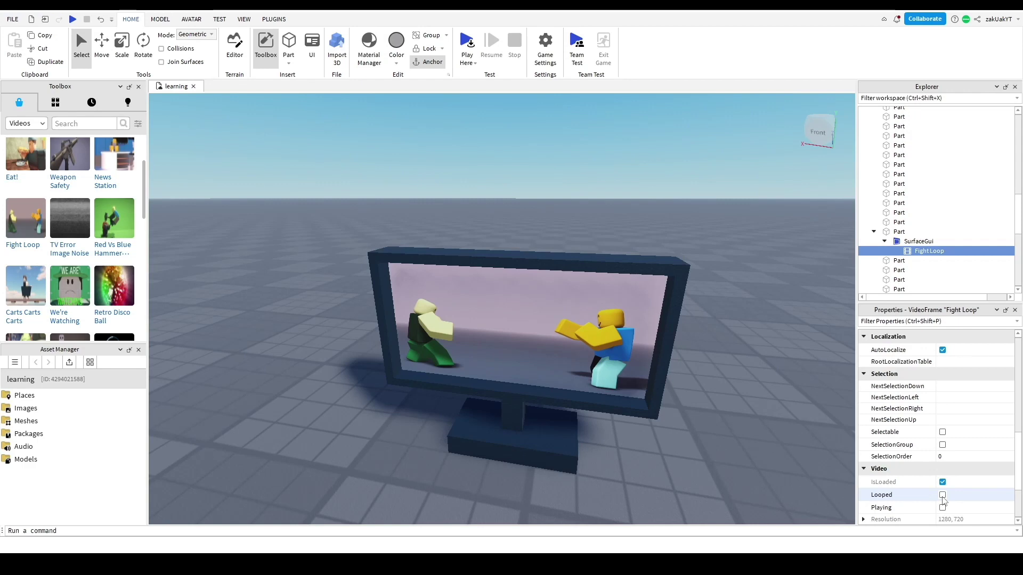
{"action": "scroll", "coordinate": [943, 479], "scroll_direction": "down", "scroll_amount": 2}
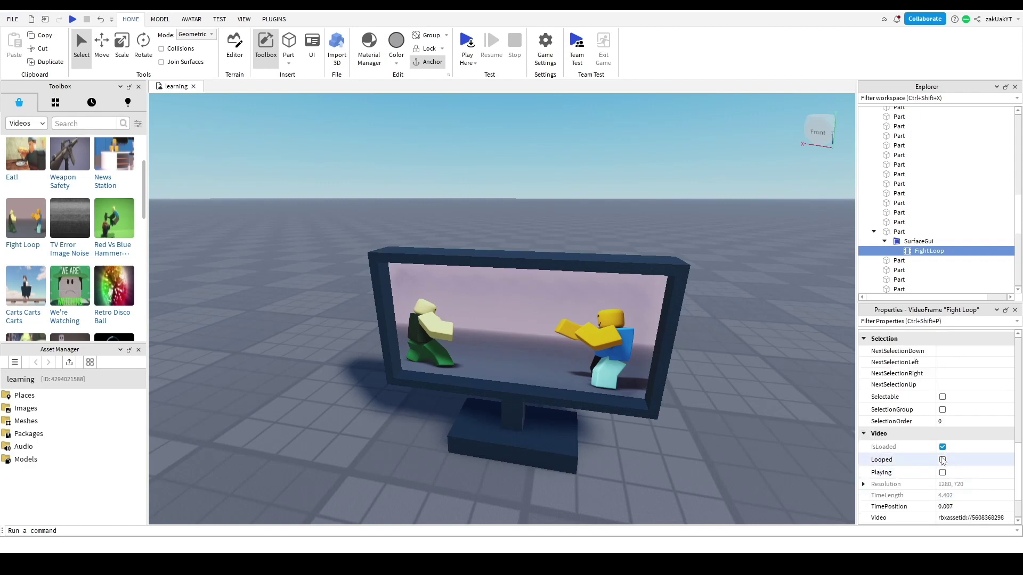
{"action": "left_click", "coordinate": [942, 461]}
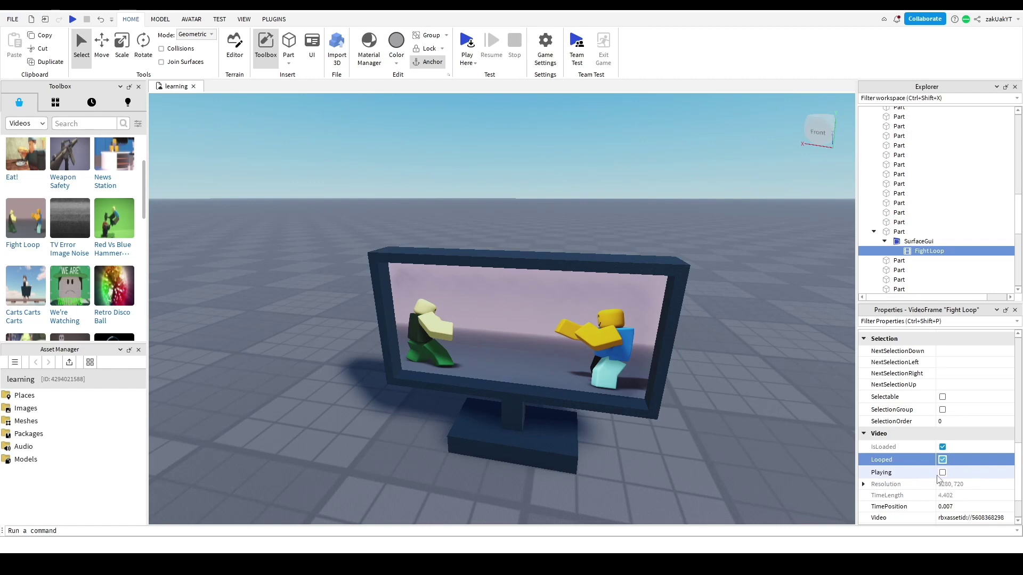
{"action": "left_click", "coordinate": [942, 473]}
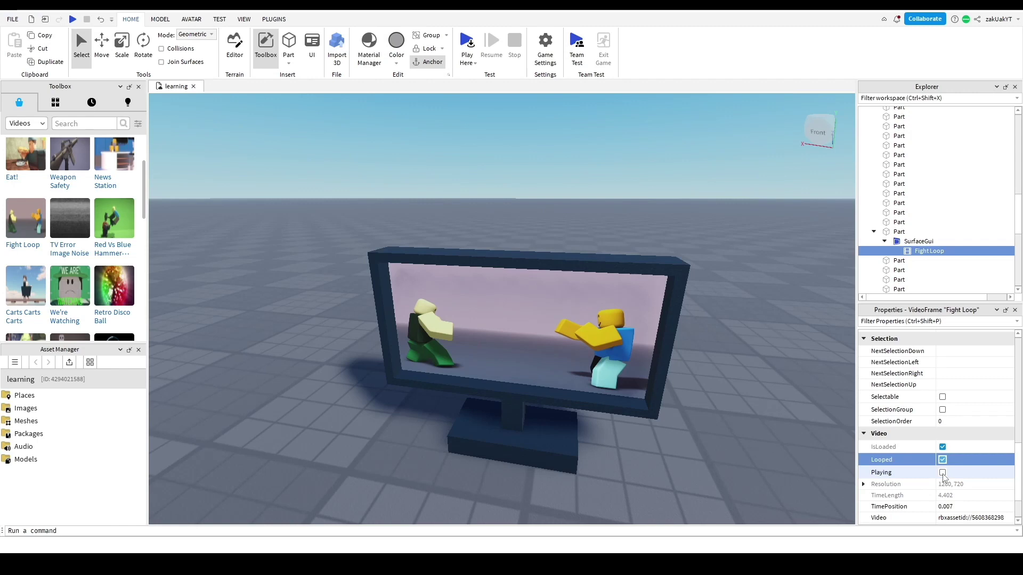
{"action": "left_click", "coordinate": [807, 440]}
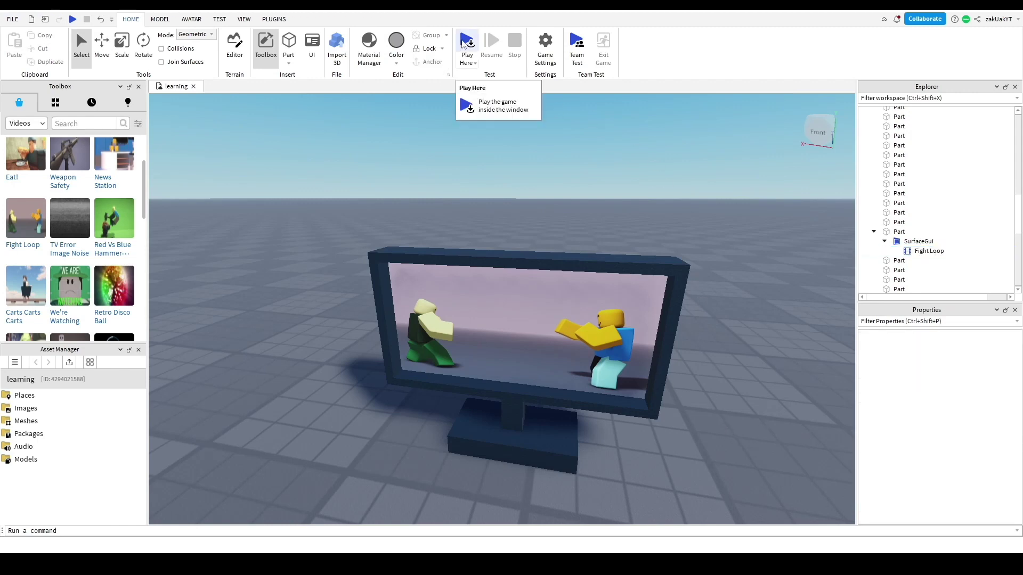
- Playtest the place, walk the character around to view the video on the monitor, and stop the test
{"action": "left_click", "coordinate": [465, 43]}
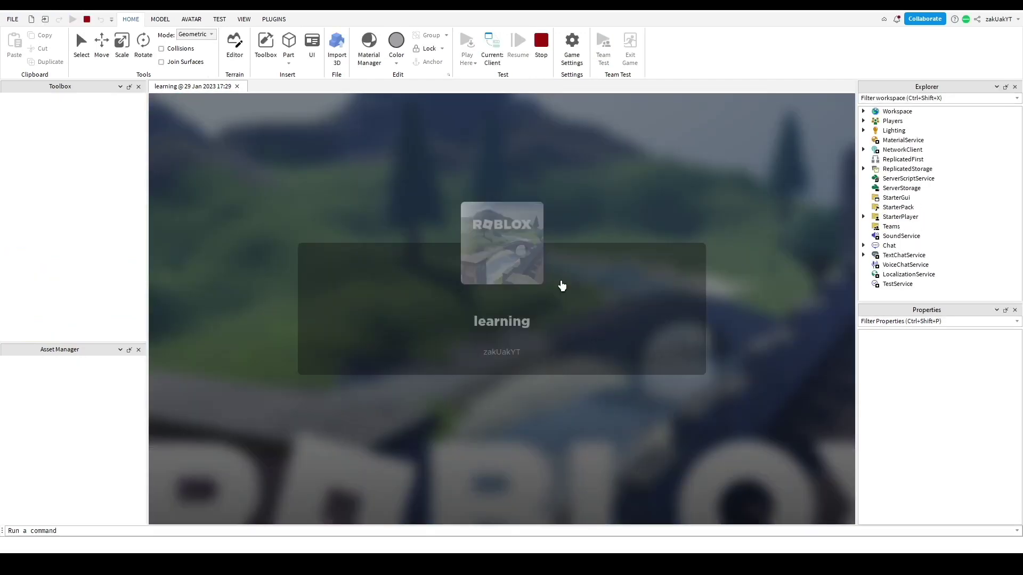
{"action": "scroll", "coordinate": [565, 287], "scroll_direction": "up", "scroll_amount": 5}
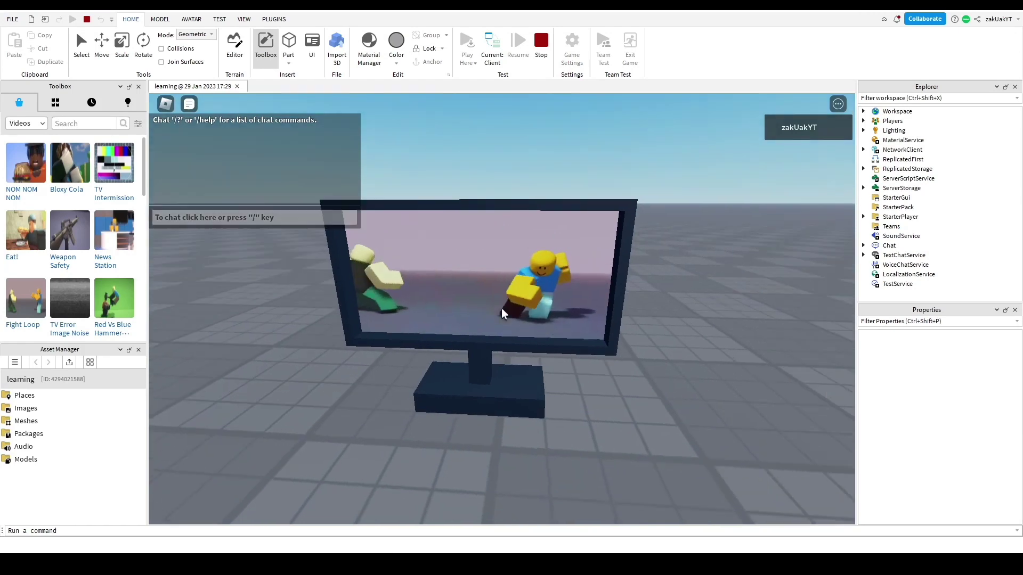
{"action": "key", "text": "s"}
{"action": "key", "text": "w"}
{"action": "key", "text": "w"}
{"action": "key", "text": "w"}
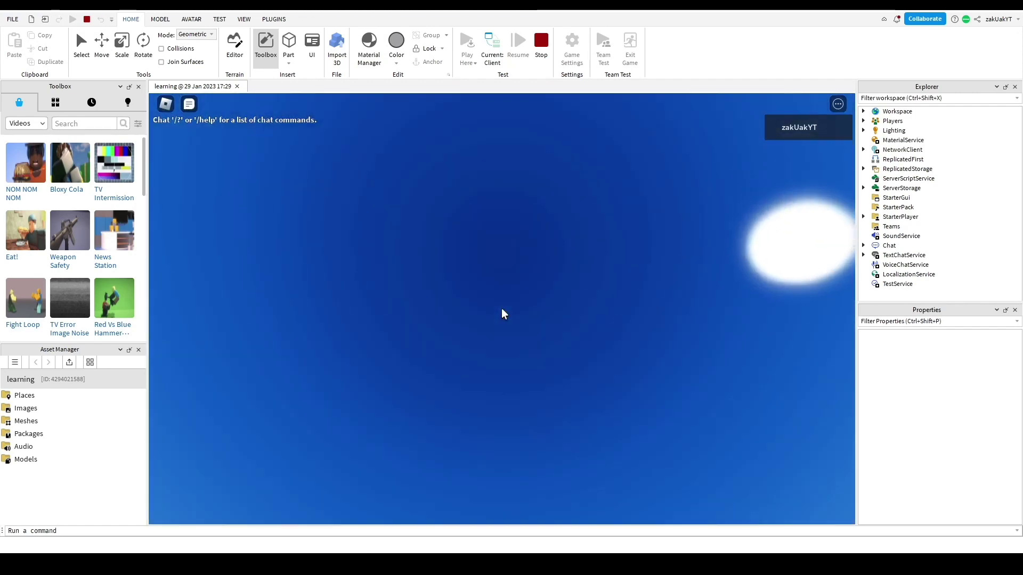
{"action": "scroll", "coordinate": [502, 314], "scroll_direction": "down", "scroll_amount": 3}
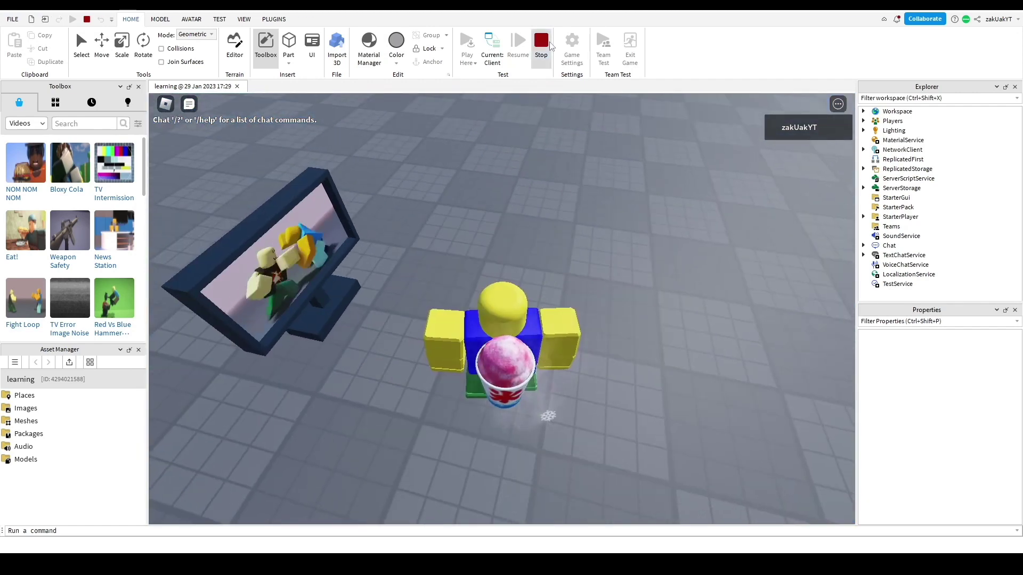
{"action": "left_click", "coordinate": [540, 43]}
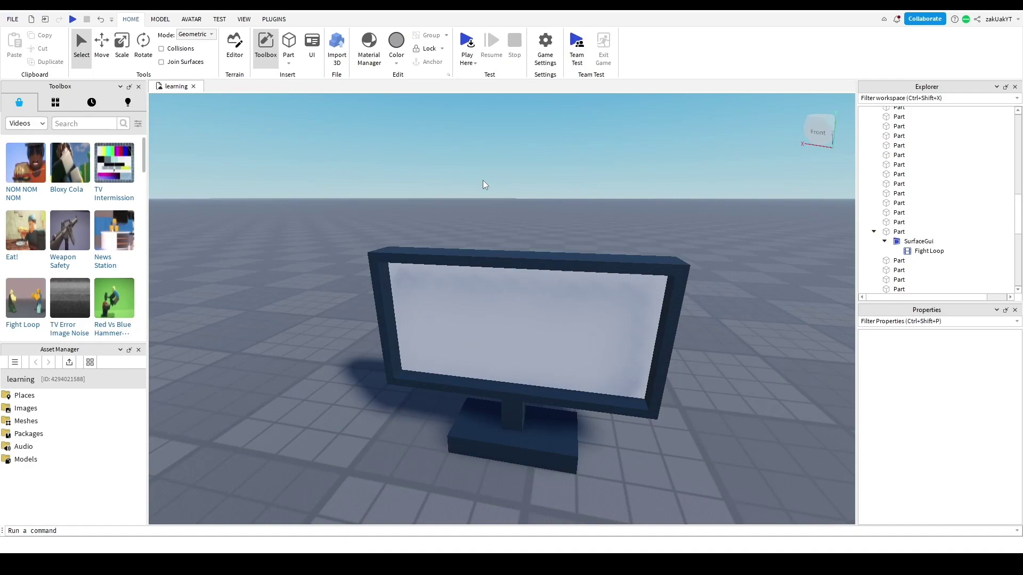